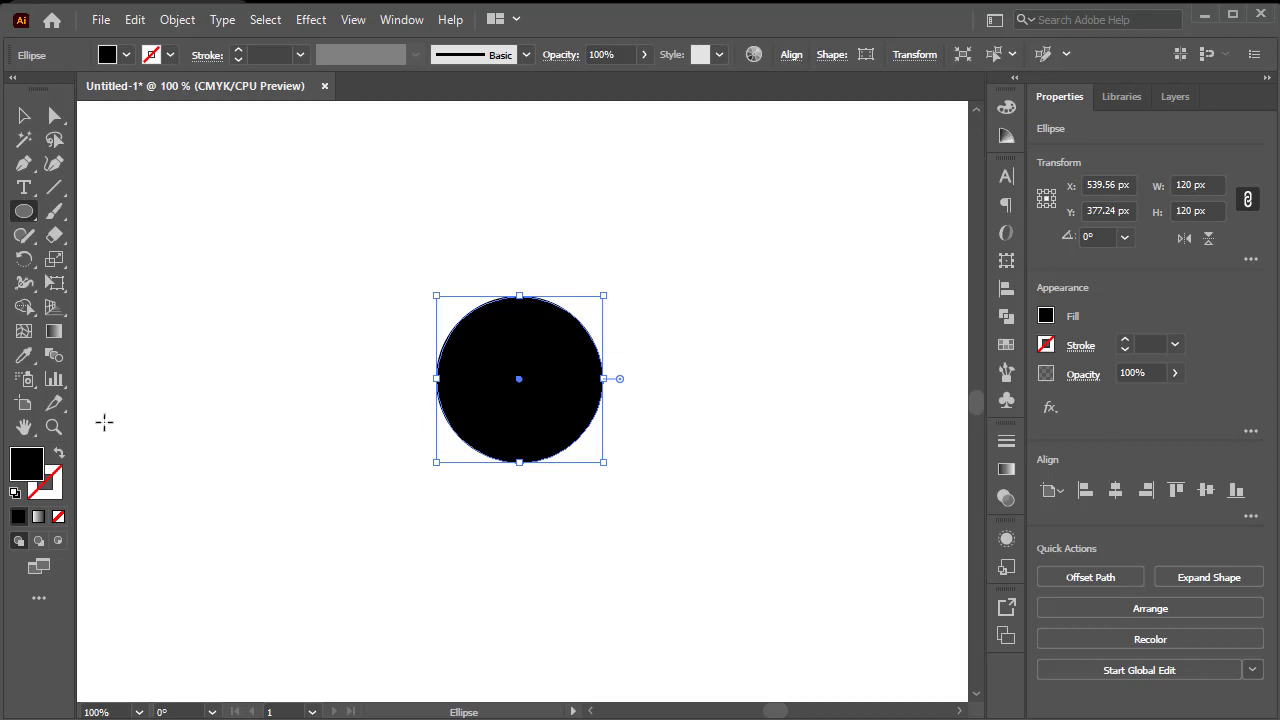
- Swap the circle's fill and stroke for a black outline without fill, and center it horizontally and vertically on the artboard
{"action": "left_click", "coordinate": [59, 454]}
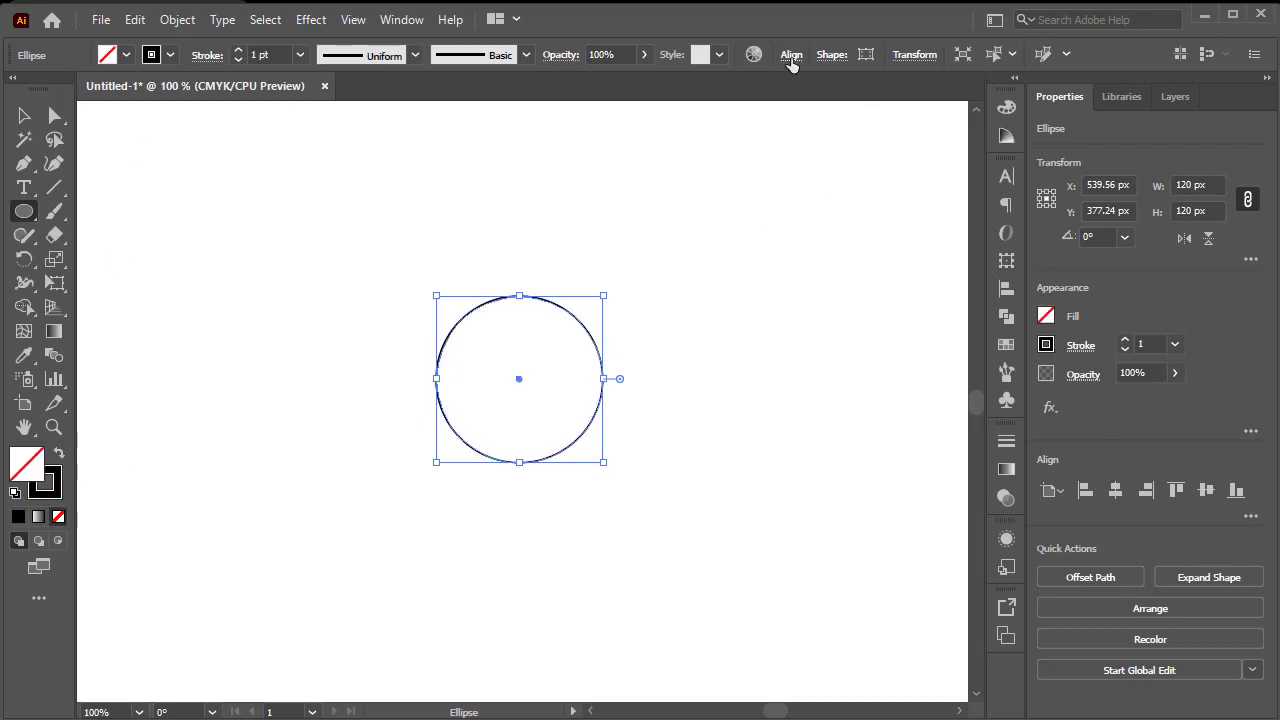
{"action": "left_click", "coordinate": [790, 57]}
{"action": "left_click", "coordinate": [616, 111]}
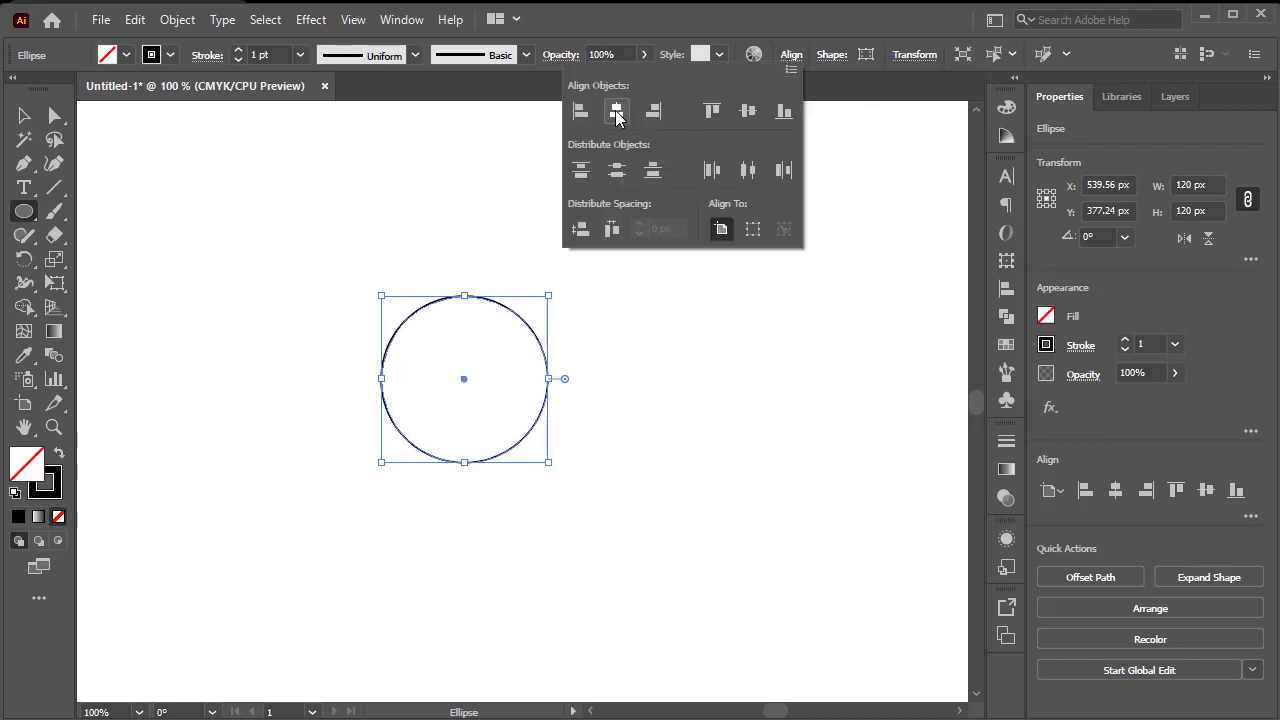
{"action": "left_click", "coordinate": [748, 111]}
{"action": "left_click", "coordinate": [514, 345]}
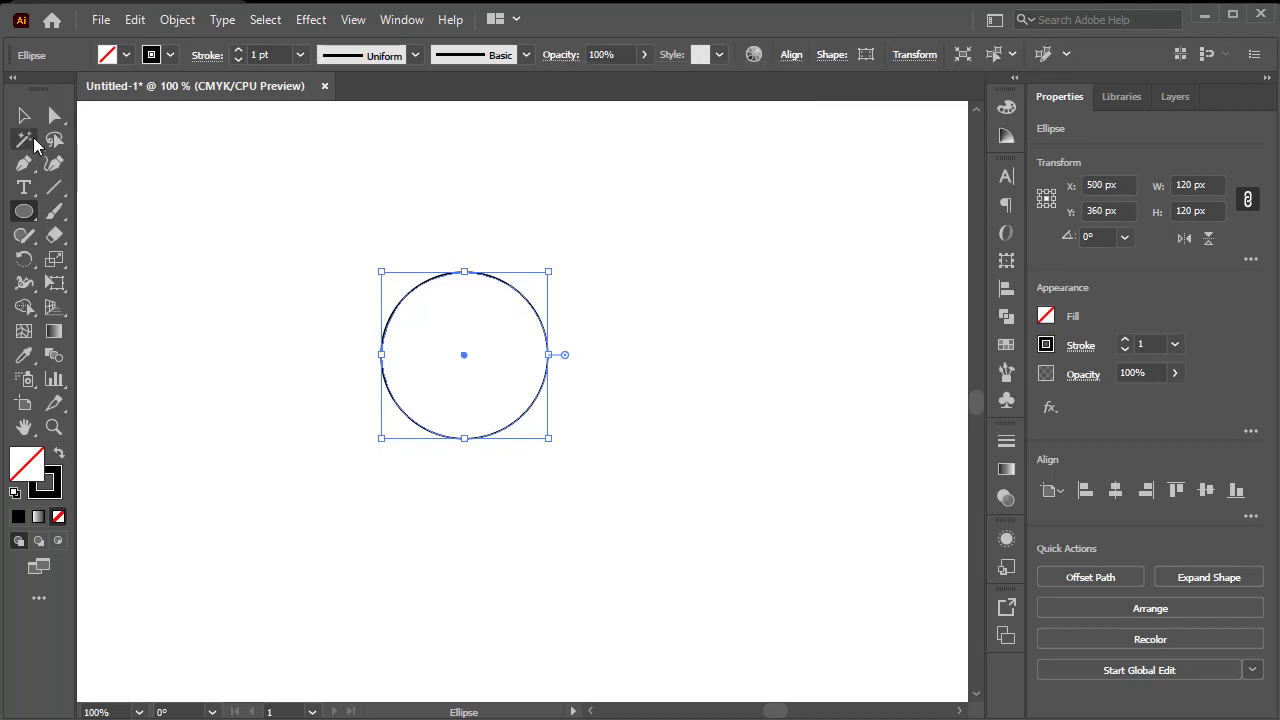
- Paste a copy of the circle in front and scale it proportionally to 93 px wide
{"action": "left_click", "coordinate": [26, 116]}
{"action": "left_click", "coordinate": [135, 20]}
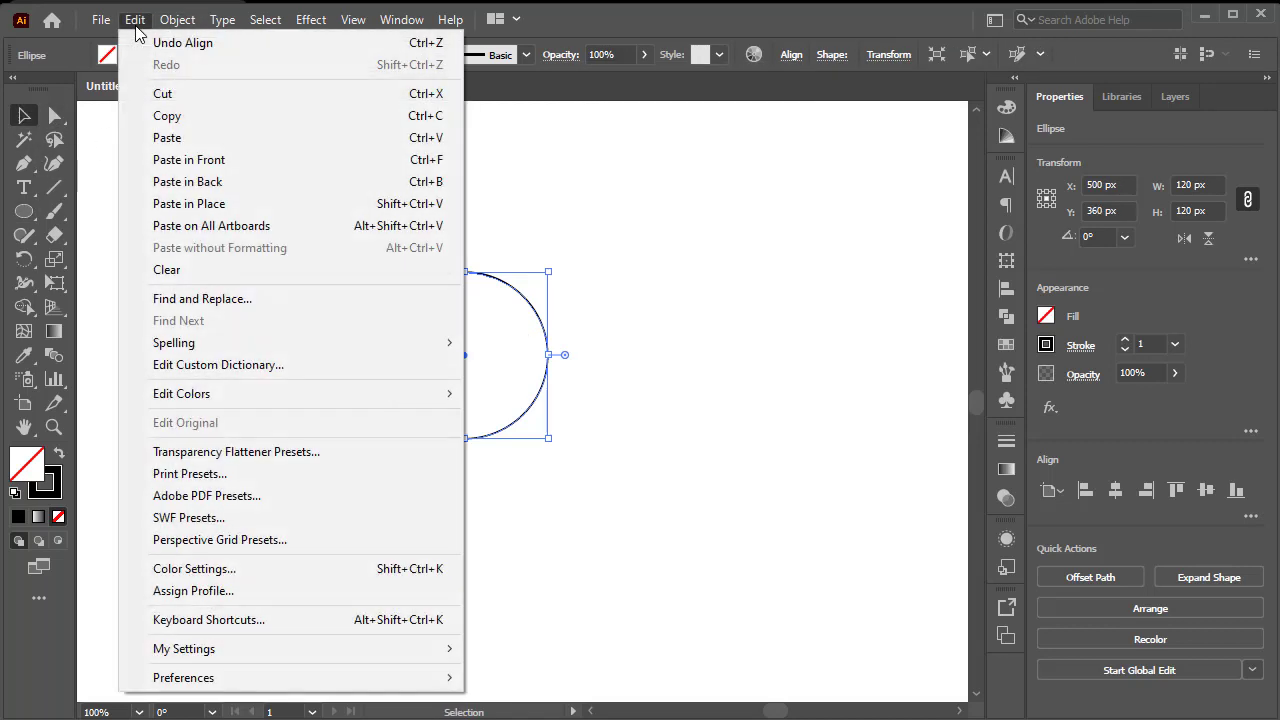
{"action": "left_click", "coordinate": [180, 112]}
{"action": "left_click", "coordinate": [135, 20]}
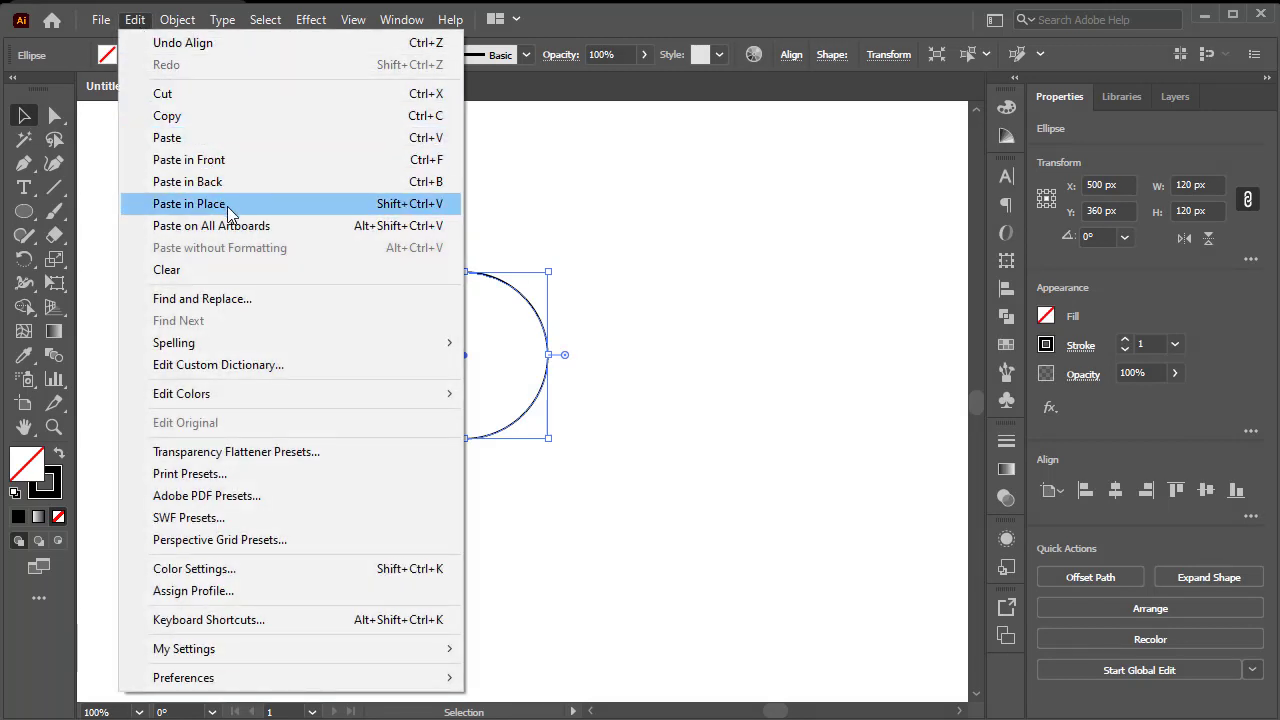
{"action": "left_click", "coordinate": [214, 162]}
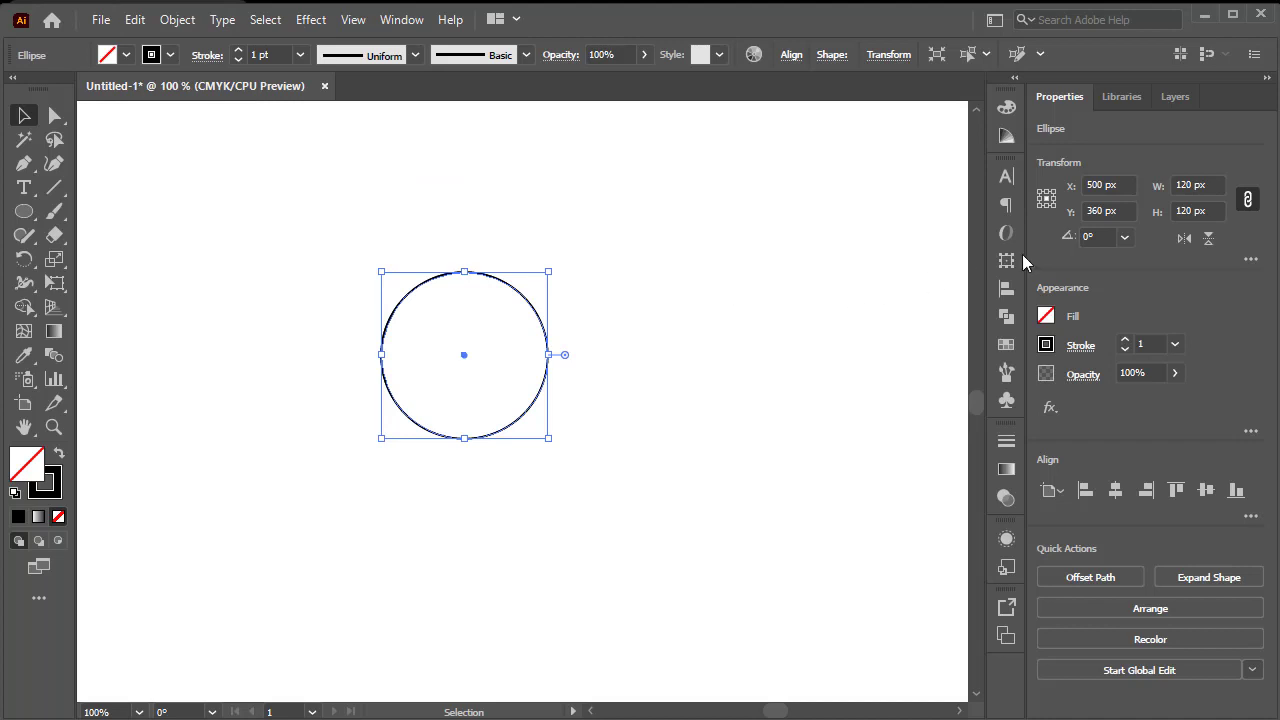
{"action": "left_click", "coordinate": [1248, 202]}
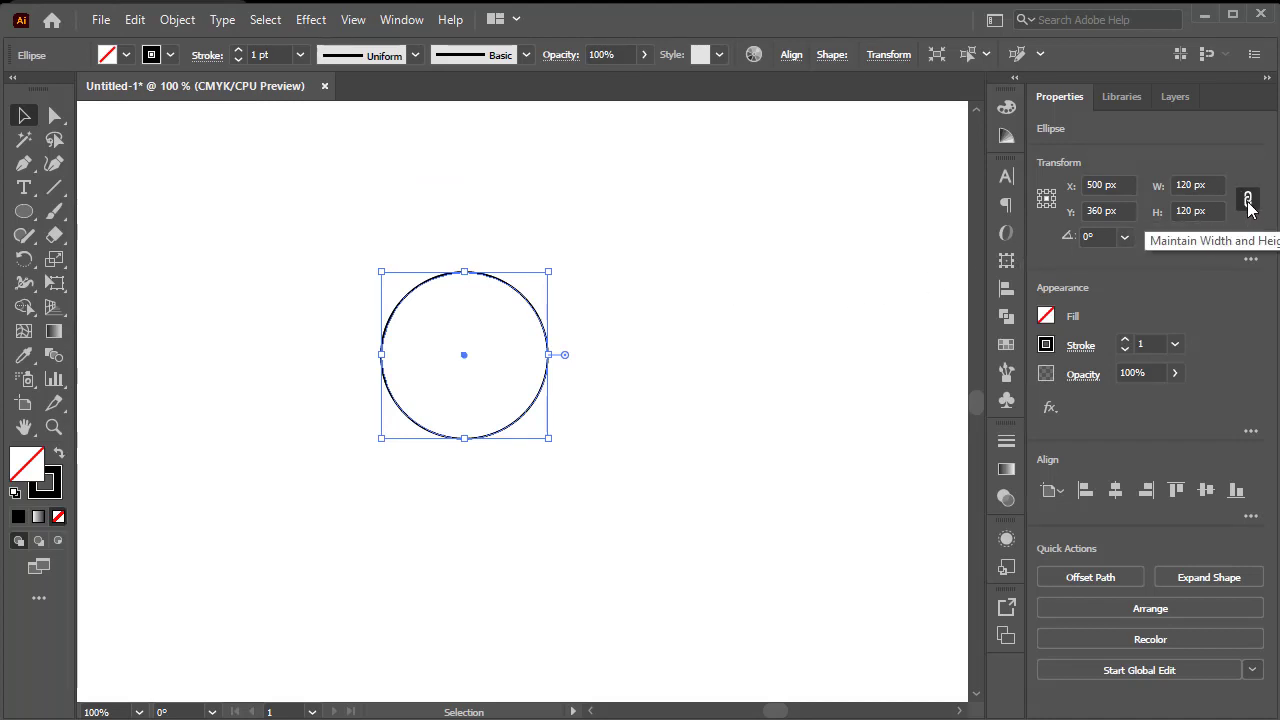
{"action": "left_click", "coordinate": [1248, 202]}
{"action": "left_click", "coordinate": [1188, 185]}
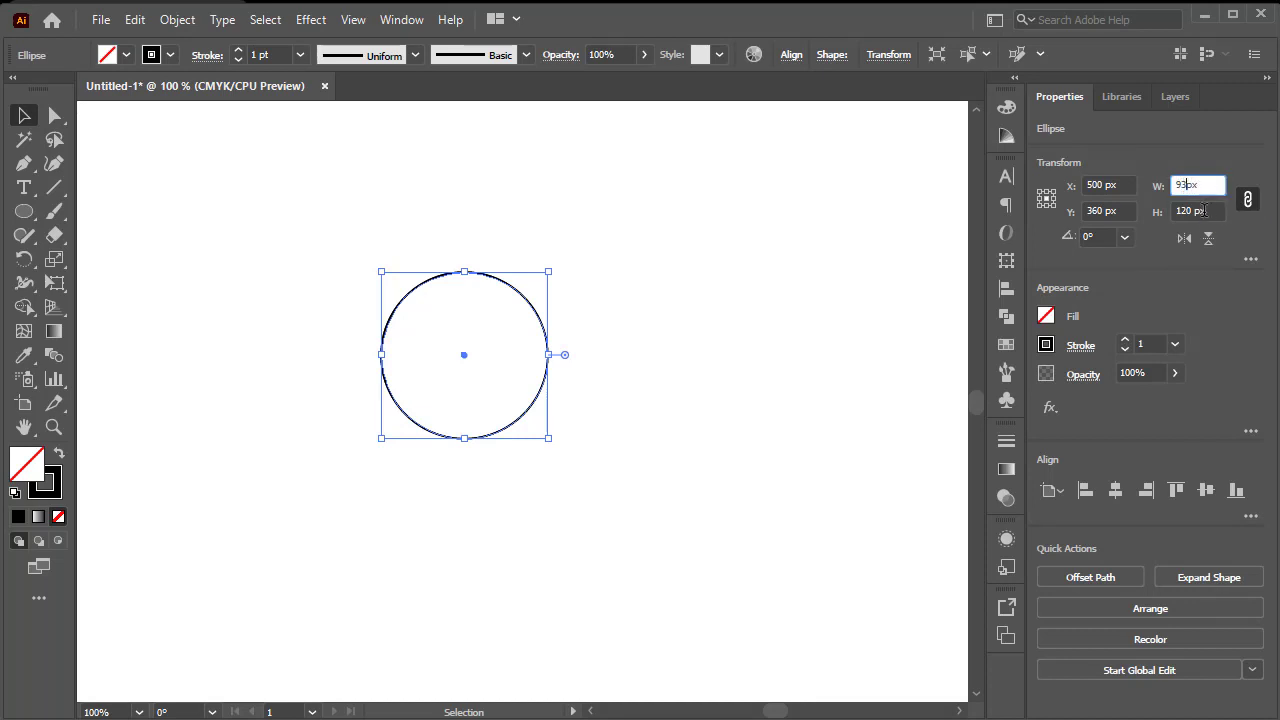
{"action": "left_click", "coordinate": [771, 303]}
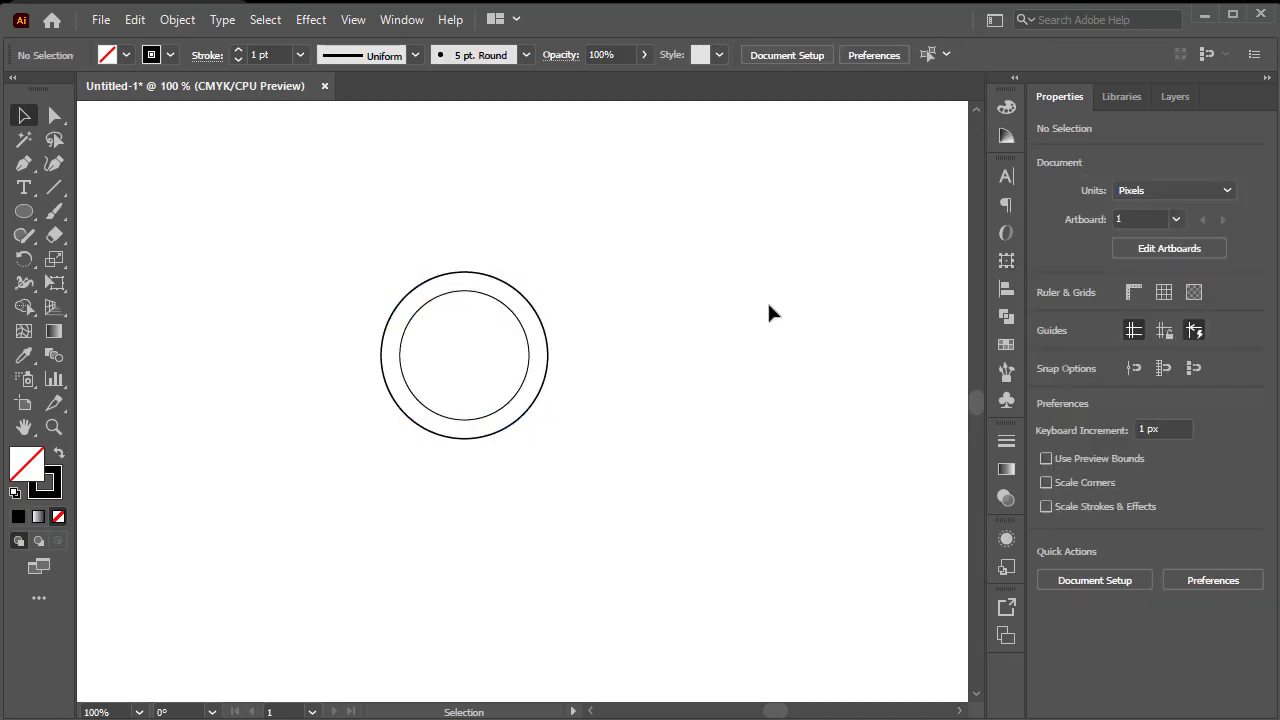
- Paste a copy of the 93 px circle in front and scale it proportionally to a slightly smaller size
{"action": "left_click", "coordinate": [497, 309]}
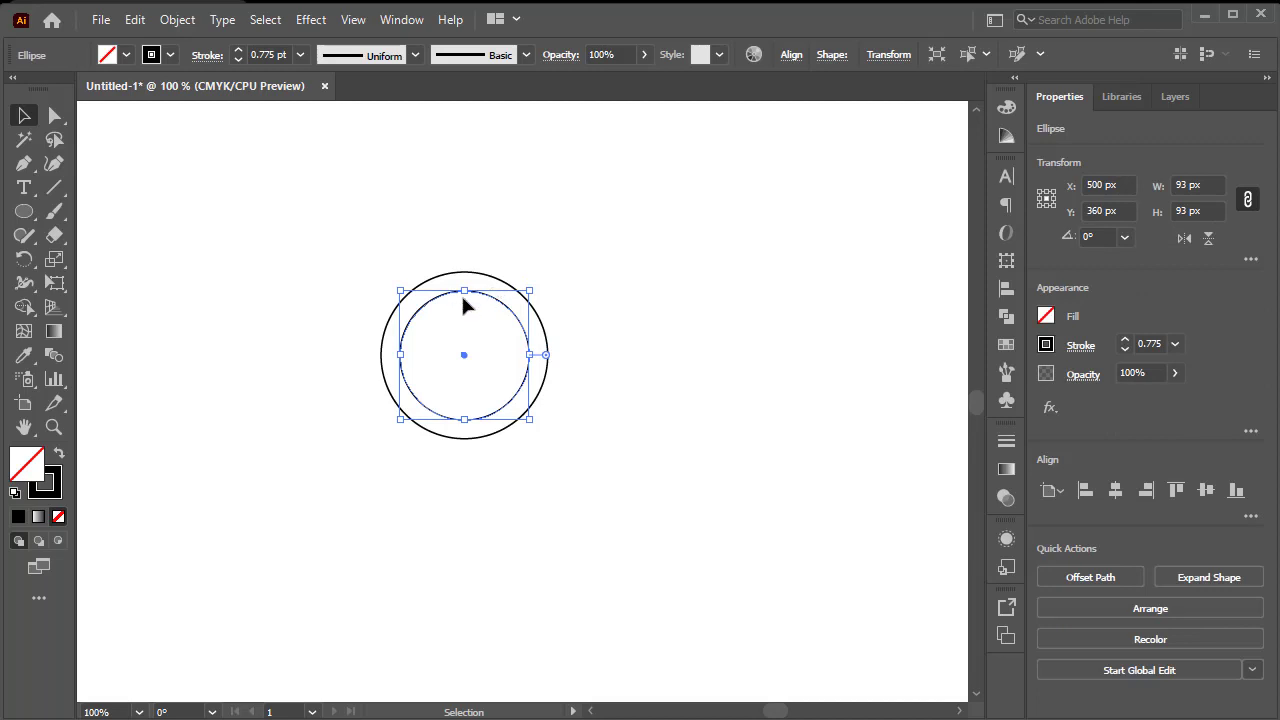
{"action": "left_click", "coordinate": [140, 19]}
{"action": "left_click", "coordinate": [196, 113]}
{"action": "left_click", "coordinate": [143, 20]}
{"action": "left_click", "coordinate": [224, 168]}
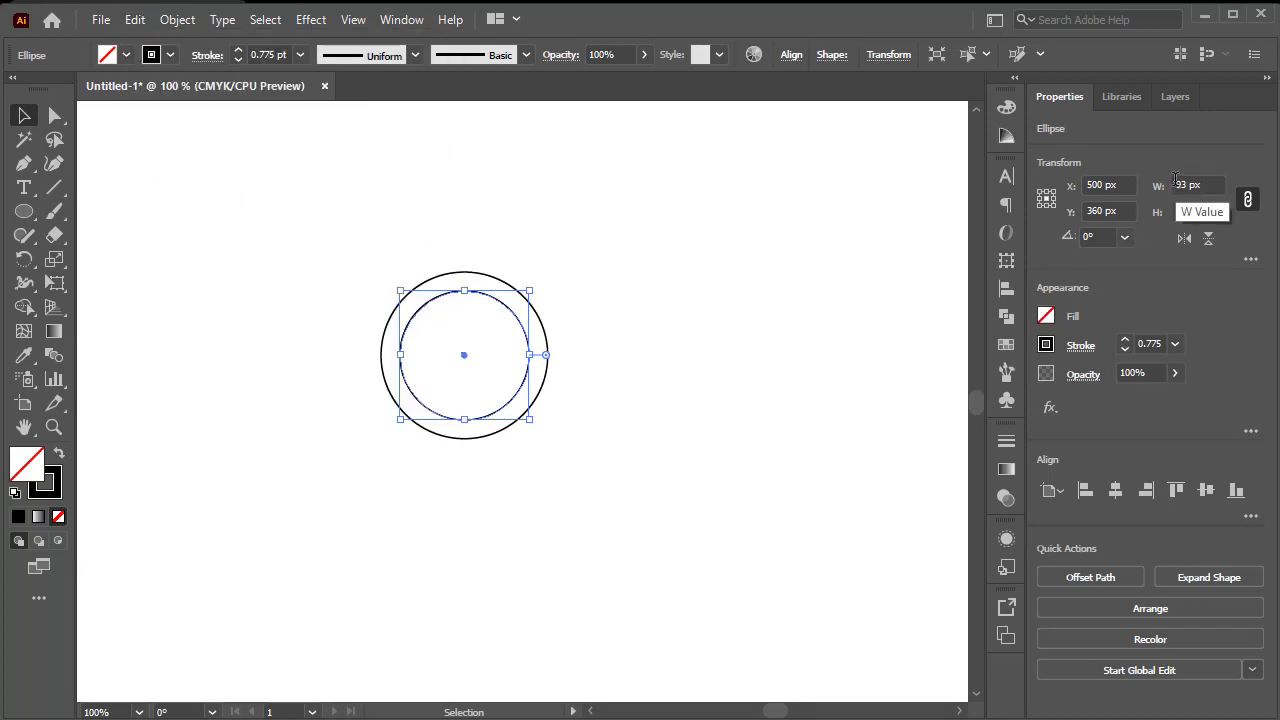
{"action": "left_click", "coordinate": [1180, 184]}
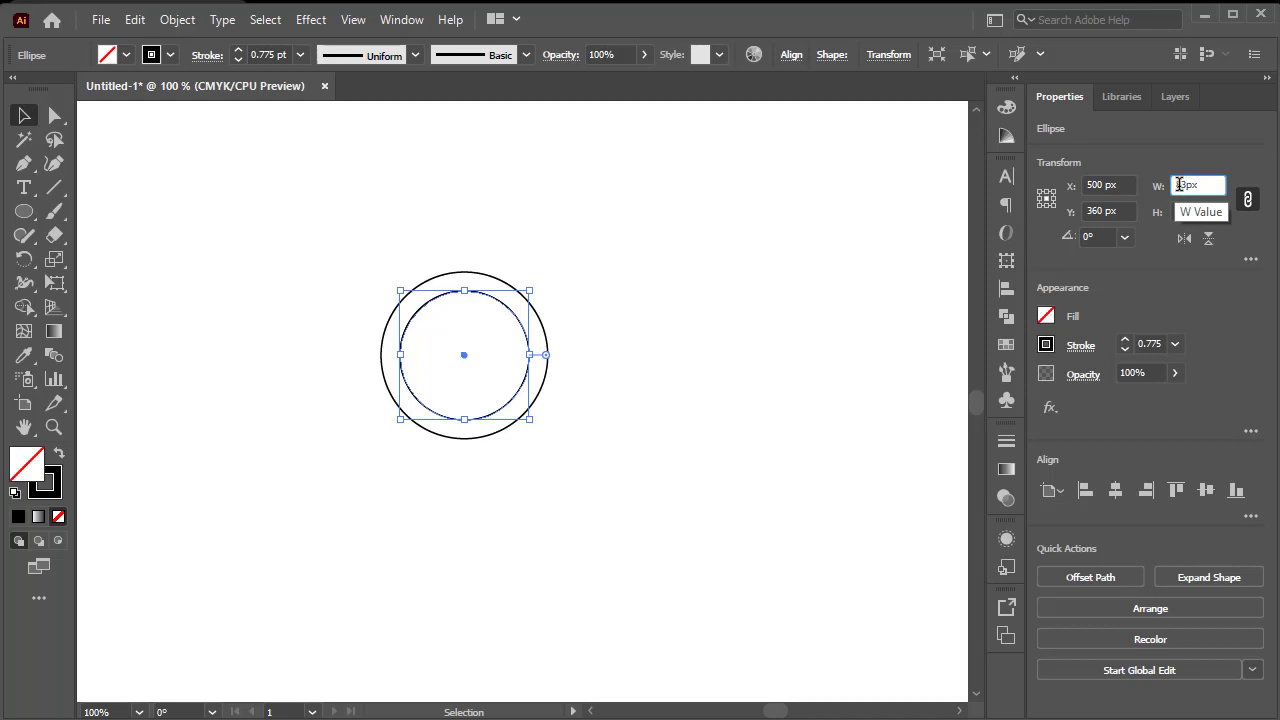
{"action": "left_click", "coordinate": [611, 346]}
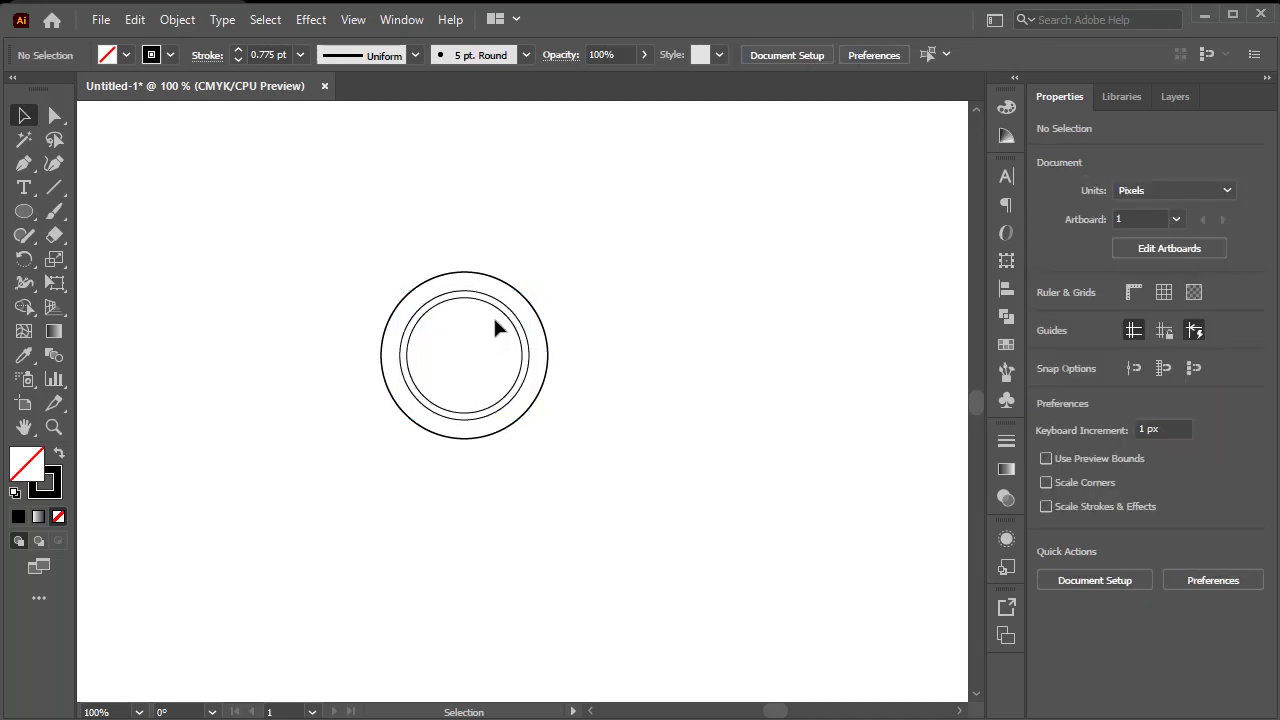
- Paste a copy of the outermost circle in front and scale it proportionally to 130 px wide
{"action": "left_click", "coordinate": [506, 284]}
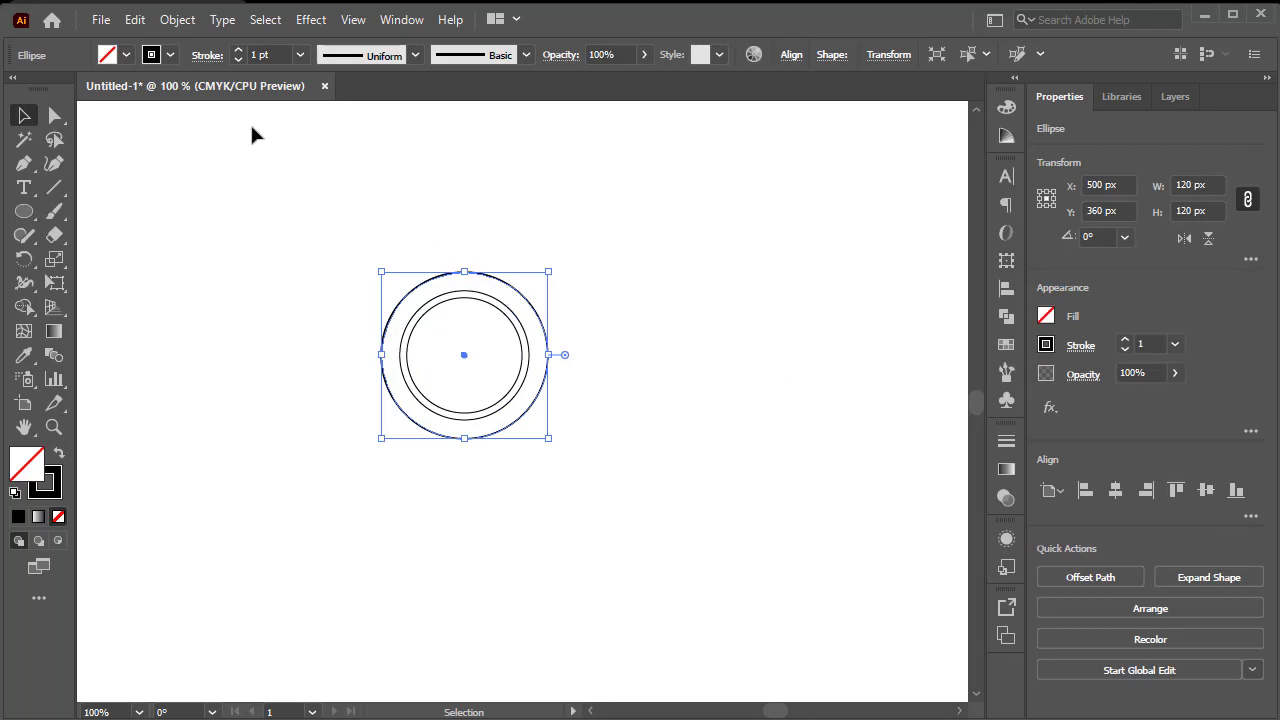
{"action": "left_click", "coordinate": [134, 20]}
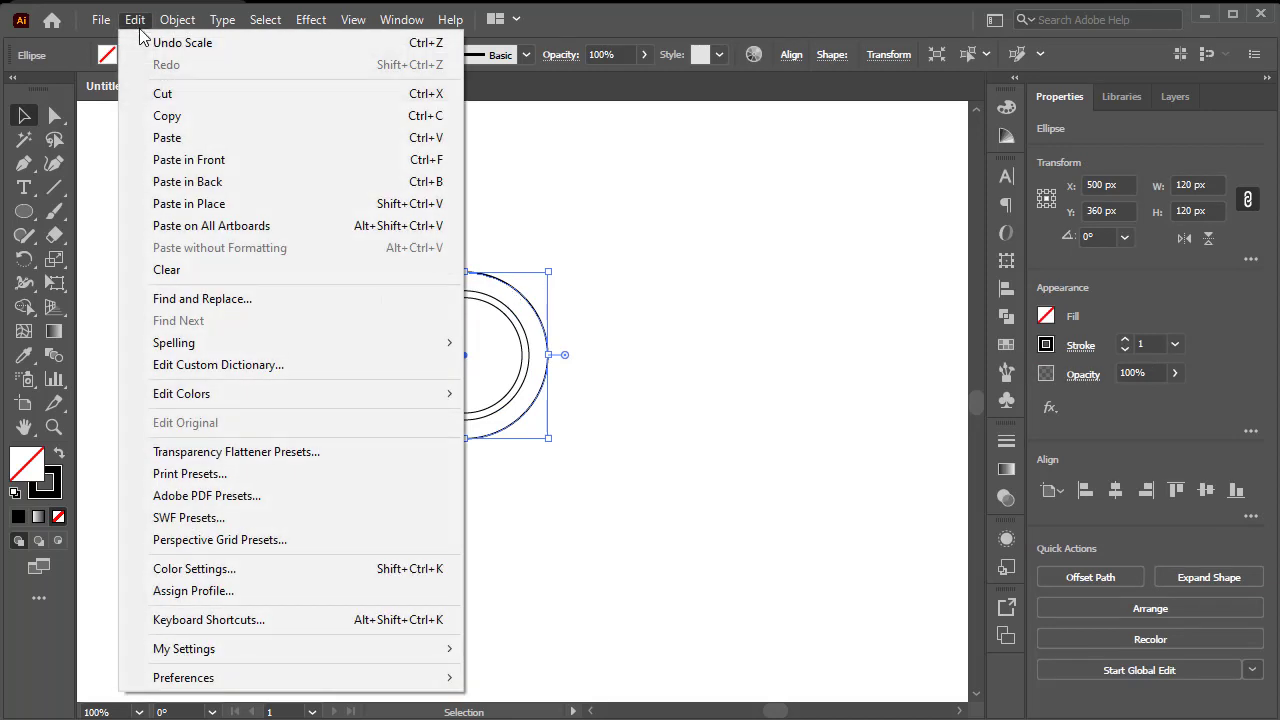
{"action": "left_click", "coordinate": [203, 124]}
{"action": "left_click", "coordinate": [134, 20]}
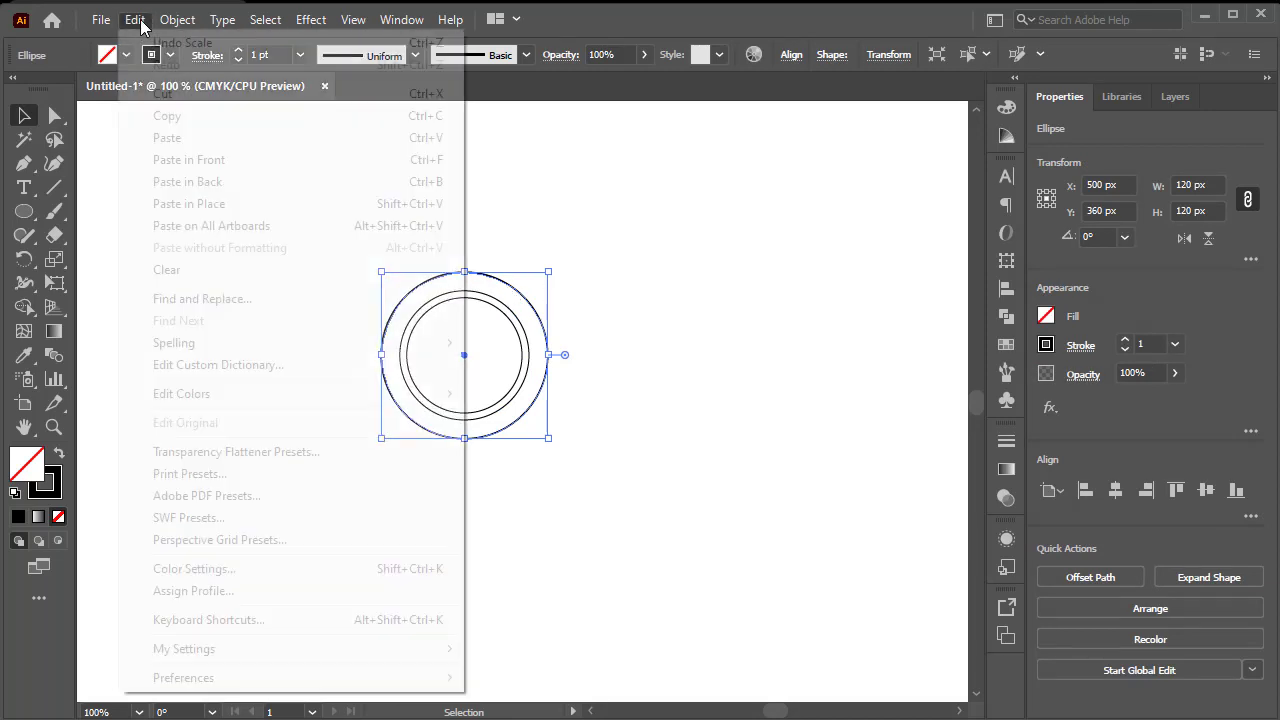
{"action": "left_click", "coordinate": [216, 161]}
{"action": "double_click", "coordinate": [1179, 185]}
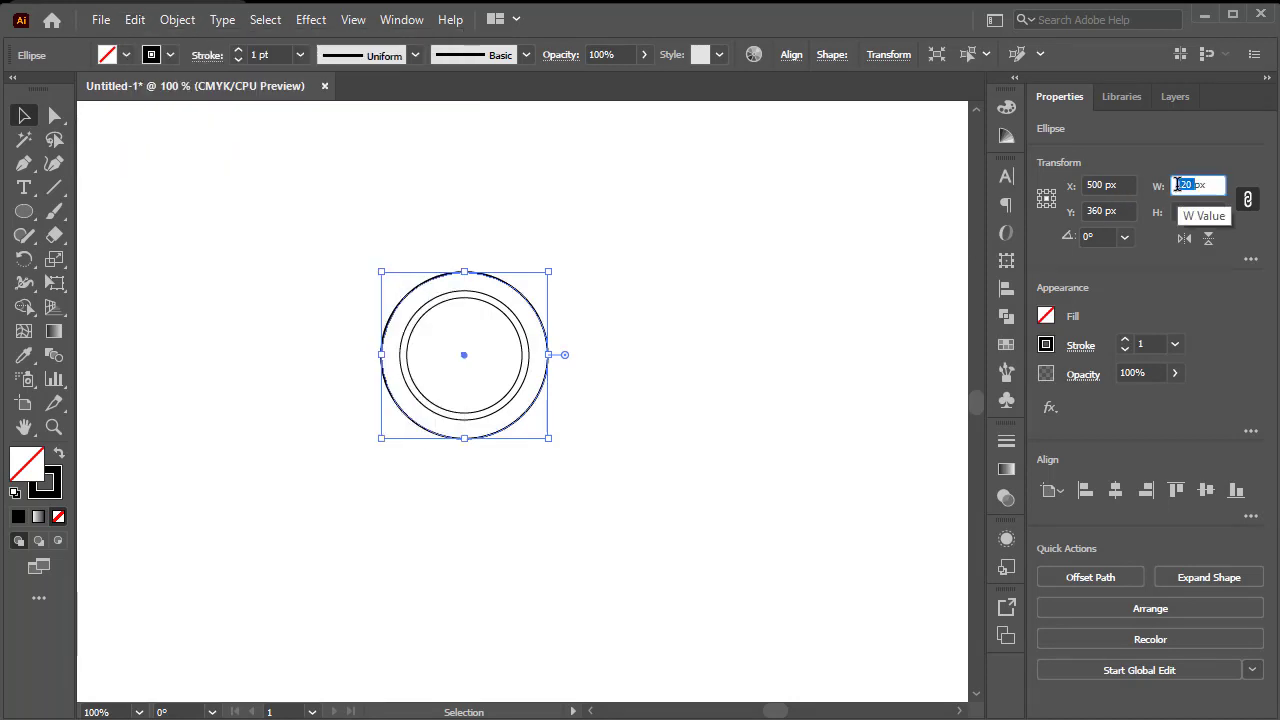
{"action": "left_click", "coordinate": [666, 280]}
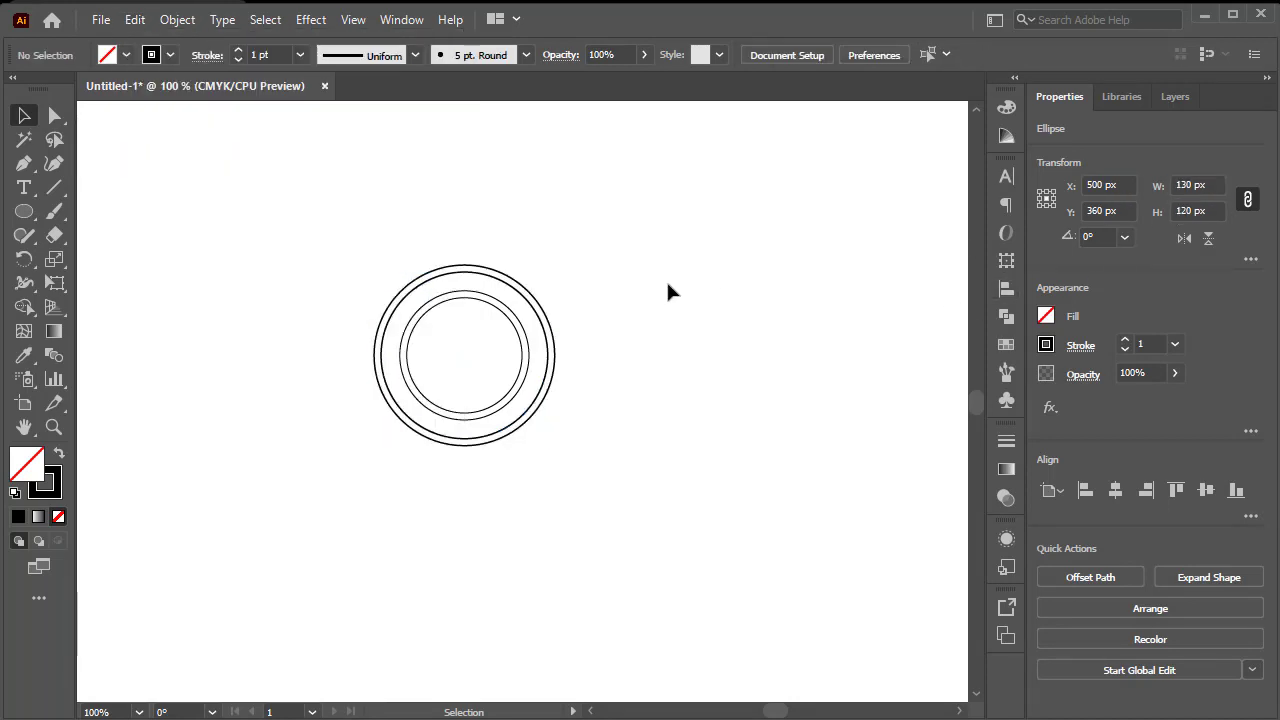
- Group all four concentric circles
{"action": "left_click_drag", "start_coordinate": [617, 238], "coordinate": [236, 540]}
{"action": "right_click", "coordinate": [446, 344]}
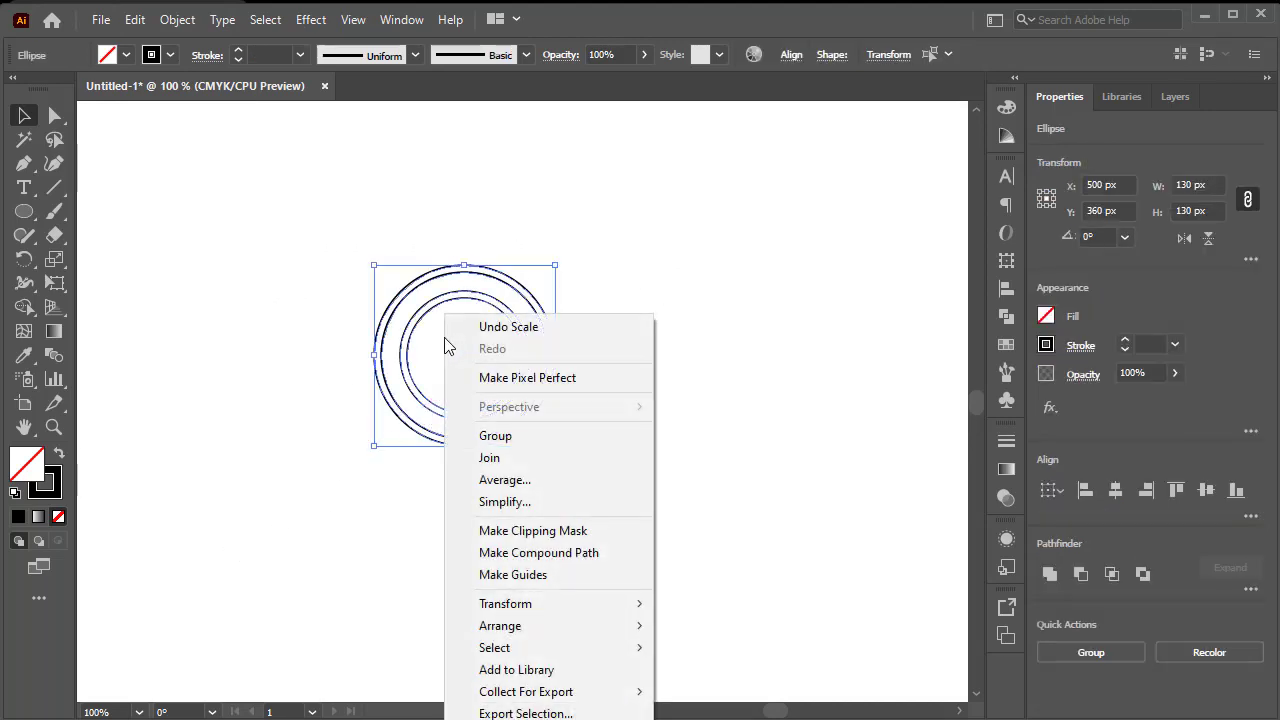
{"action": "left_click", "coordinate": [522, 437]}
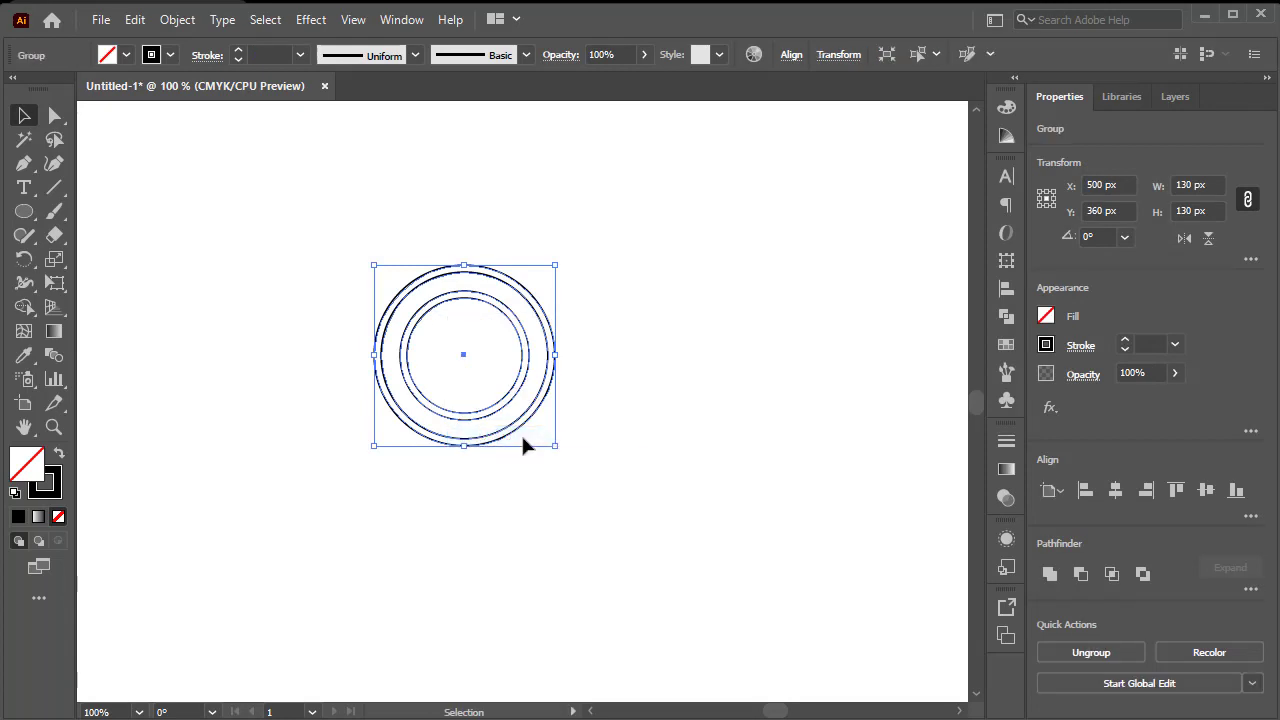
{"action": "left_click", "coordinate": [170, 220]}
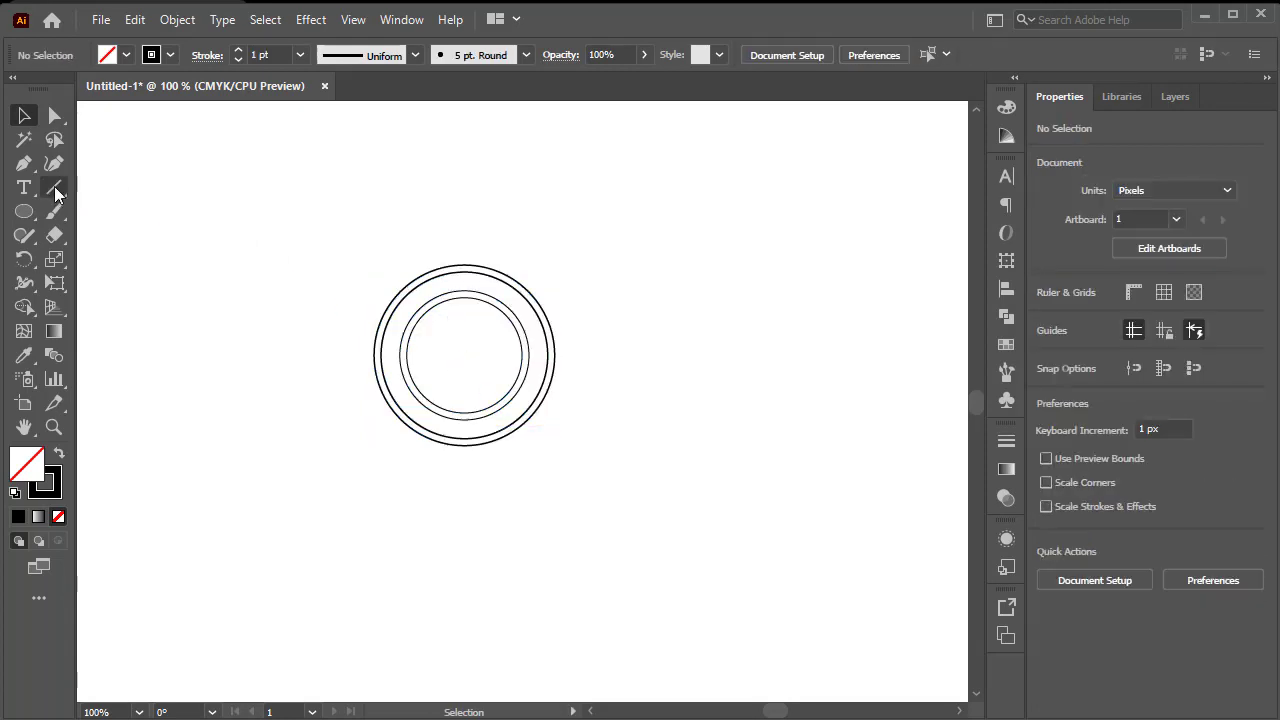
- Draw a horizontal line about 264 px long above the circles
{"action": "key", "text": "backslash"}
{"action": "left_click_drag", "start_coordinate": [370, 188], "coordinate": [737, 196]}
{"action": "left_click", "coordinate": [27, 122]}
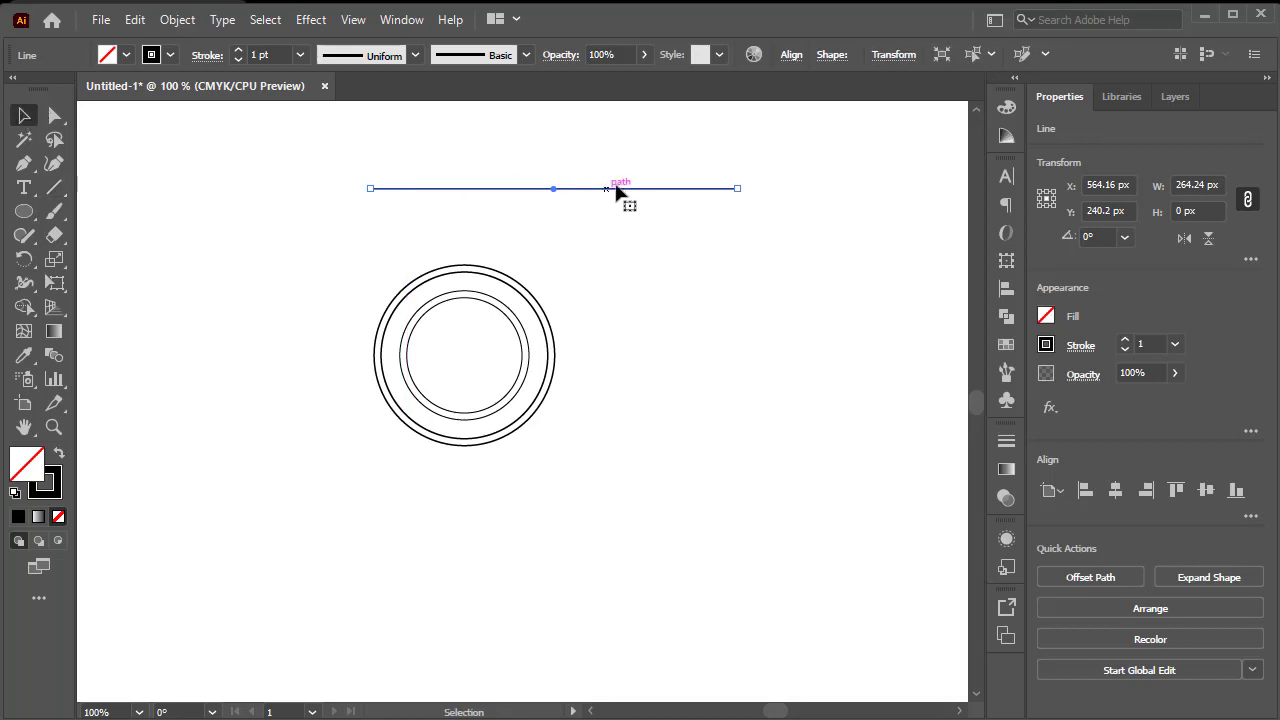
- Move the line so it is centered above the circles and place a parallel copy about 11 px from it
{"action": "left_click", "coordinate": [643, 157]}
{"action": "left_click", "coordinate": [588, 194]}
{"action": "left_click_drag", "start_coordinate": [590, 197], "coordinate": [524, 182]}
{"action": "left_click", "coordinate": [630, 184]}
{"action": "left_click", "coordinate": [550, 160]}
{"action": "left_click", "coordinate": [749, 160]}
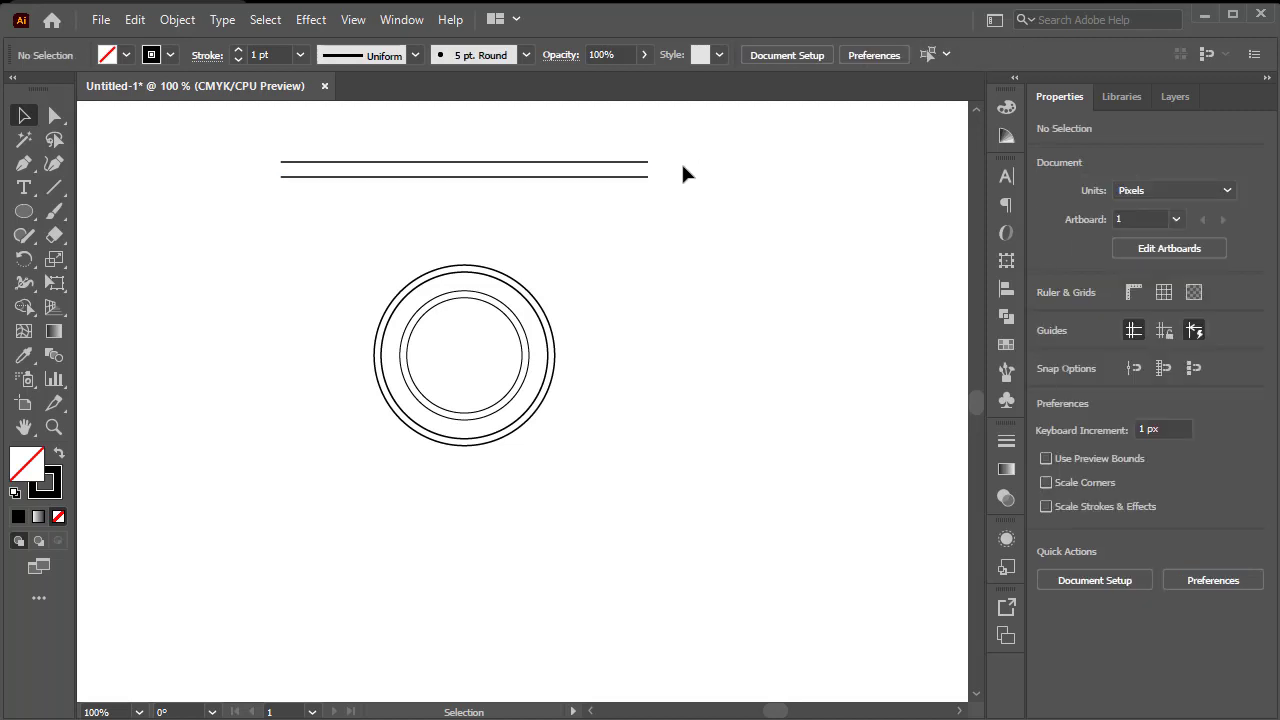
- Group the two parallel lines above the circles
{"action": "left_click_drag", "start_coordinate": [676, 132], "coordinate": [509, 207]}
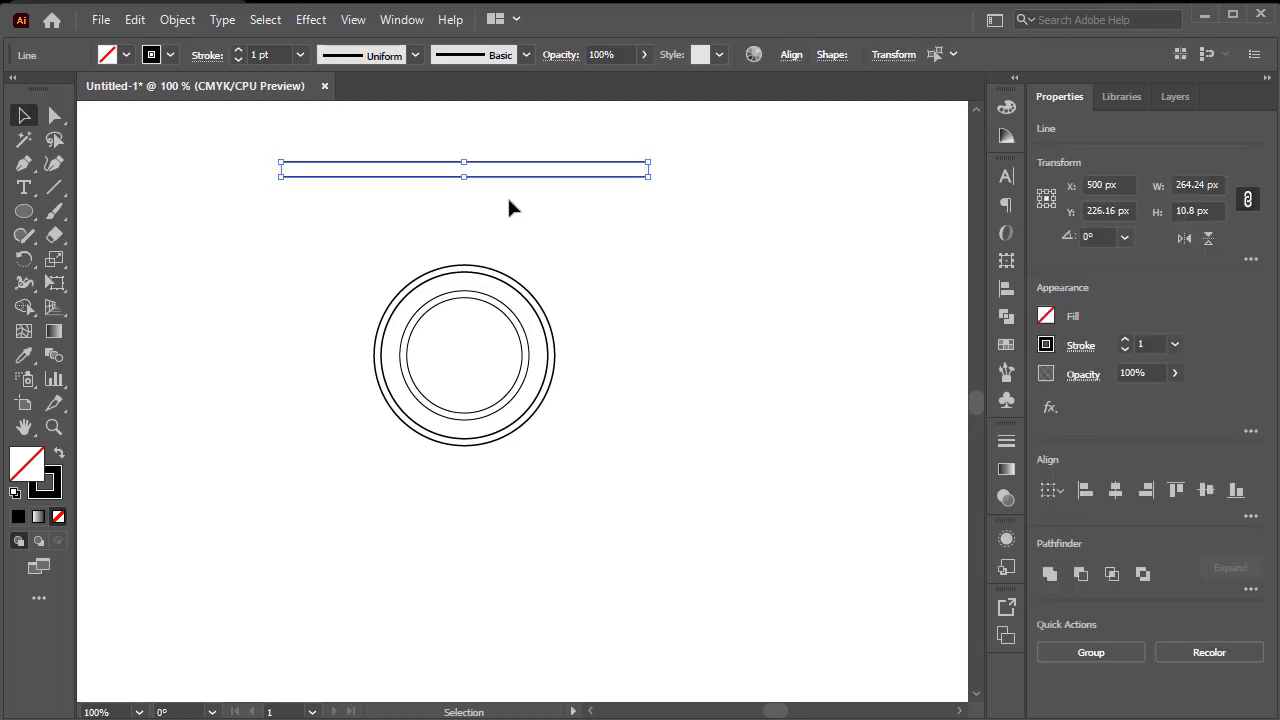
{"action": "right_click", "coordinate": [529, 180]}
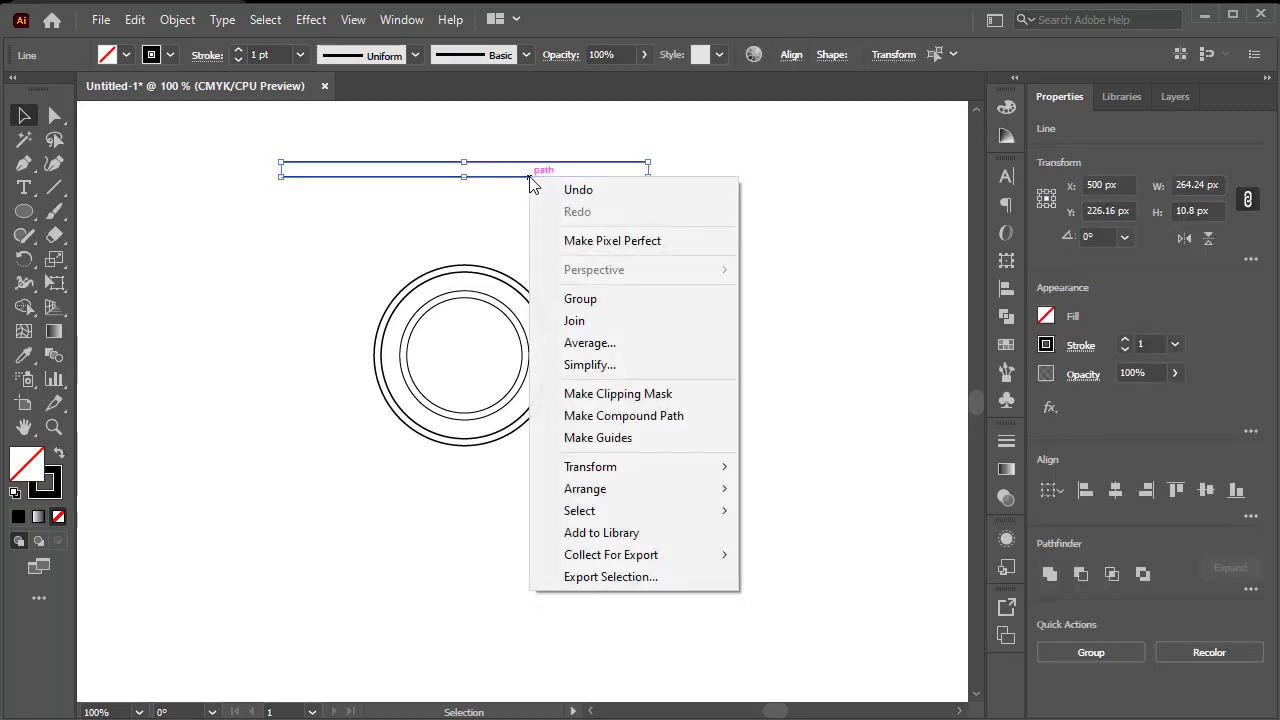
{"action": "left_click", "coordinate": [592, 292]}
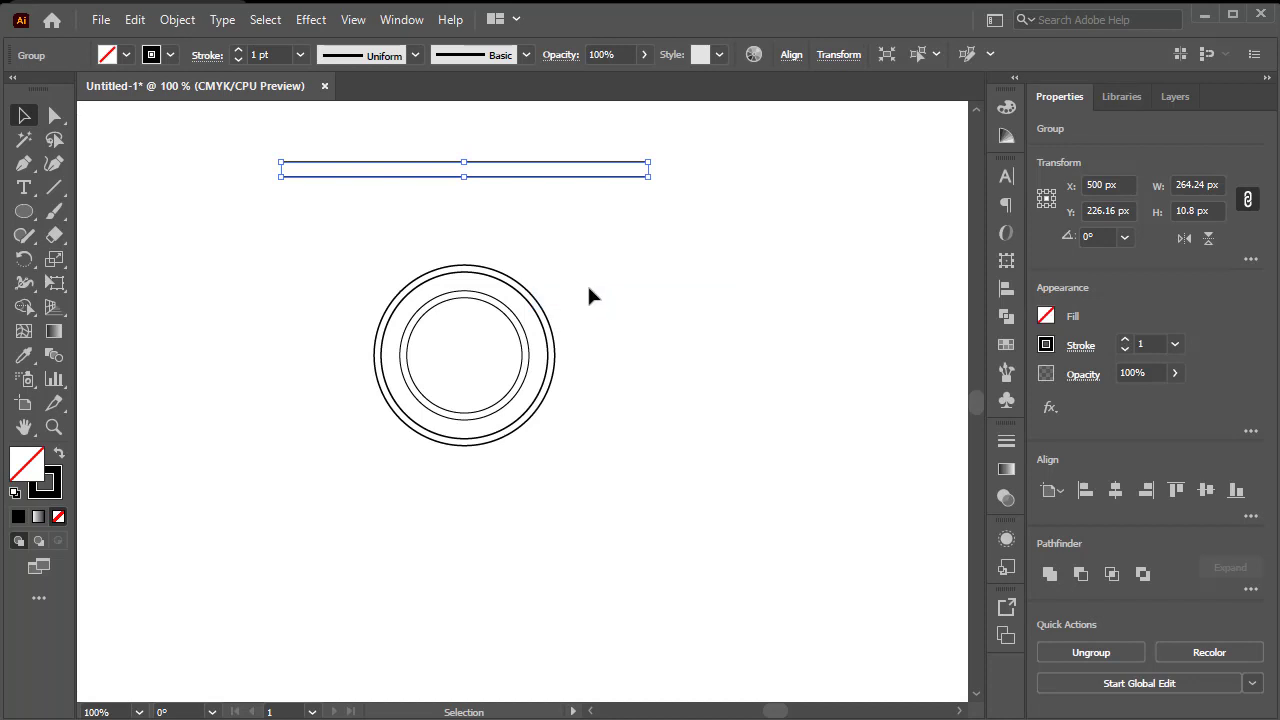
{"action": "left_click", "coordinate": [725, 130]}
- Align the line group and the circle group by their vertical centers so the lines cross the middle of the circles
{"action": "left_click_drag", "start_coordinate": [725, 130], "coordinate": [304, 510]}
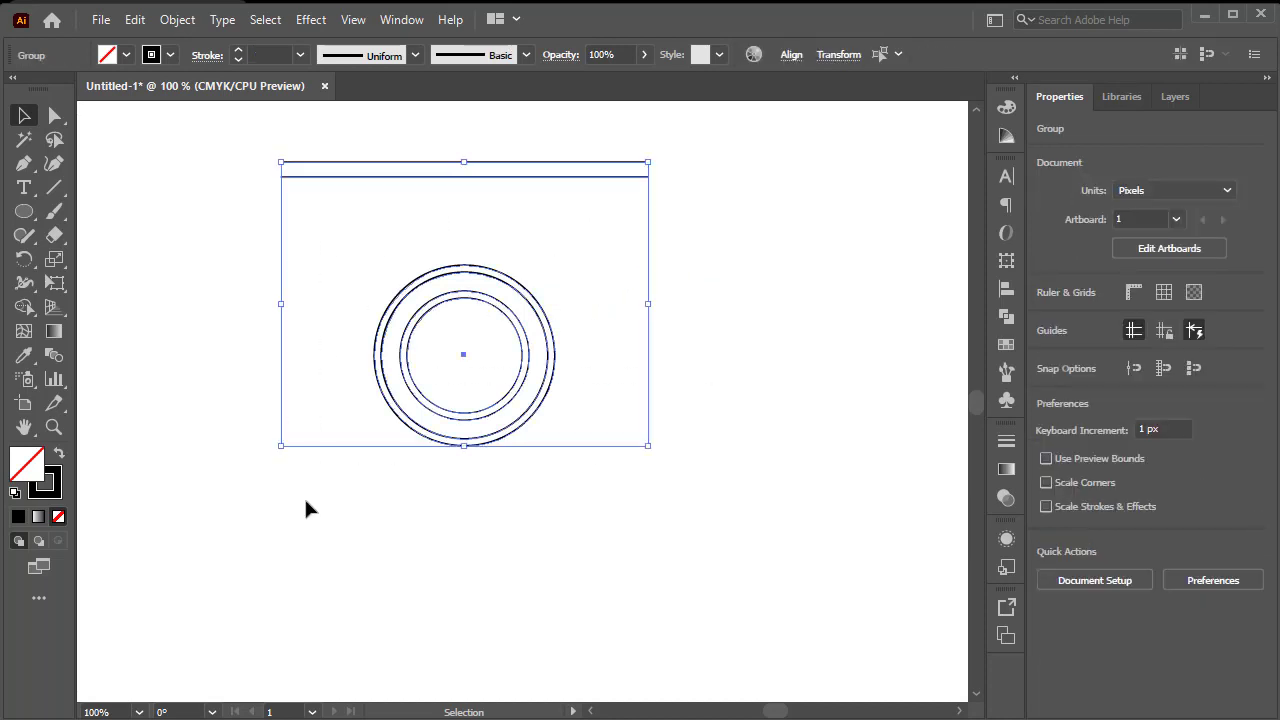
{"action": "left_click", "coordinate": [790, 56]}
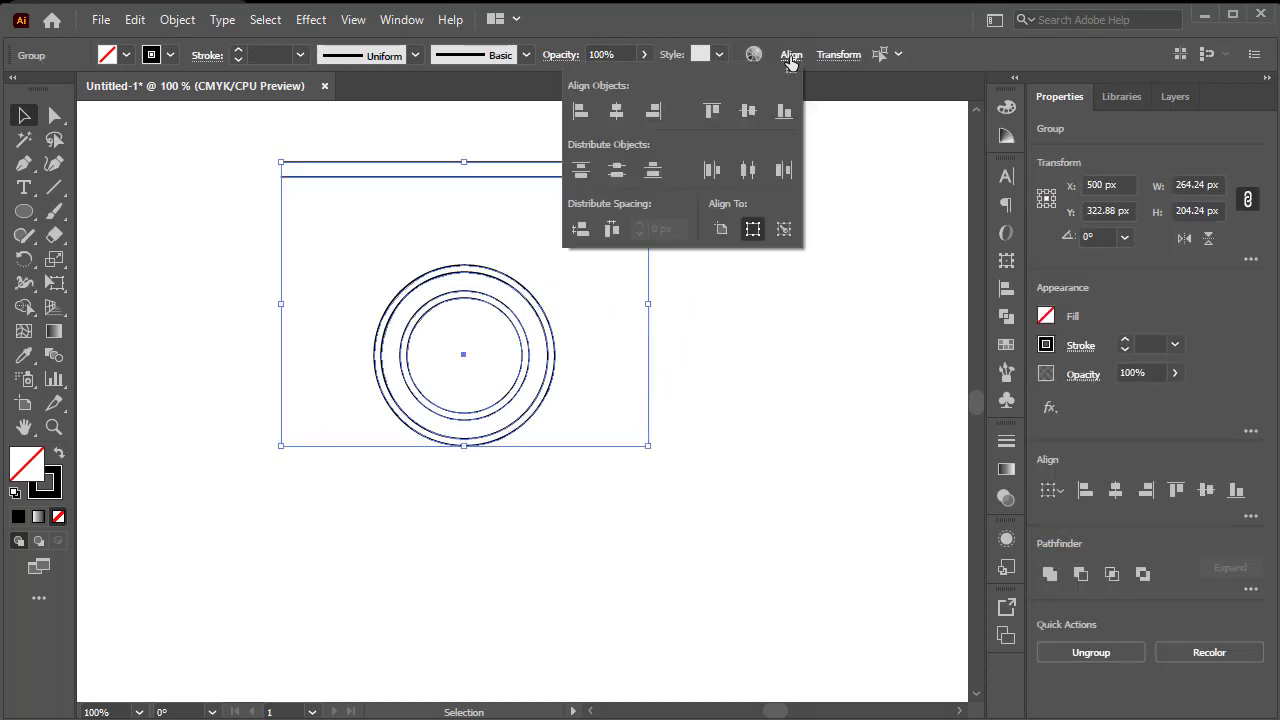
{"action": "left_click", "coordinate": [748, 111]}
{"action": "left_click", "coordinate": [728, 289]}
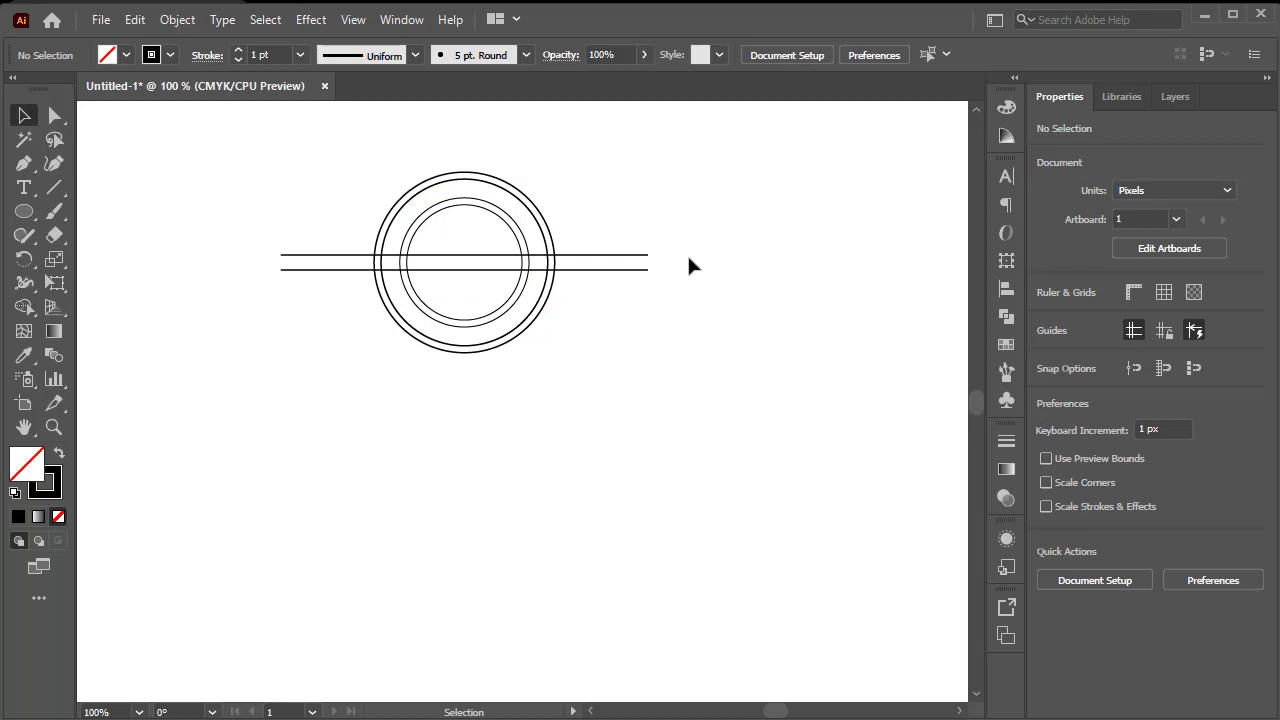
- Duplicate the line pair one line spacing lower, and reflect a copy of all the artwork across the horizontal axis
{"action": "left_click_drag", "start_coordinate": [662, 240], "coordinate": [591, 291]}
{"action": "left_click", "coordinate": [683, 290]}
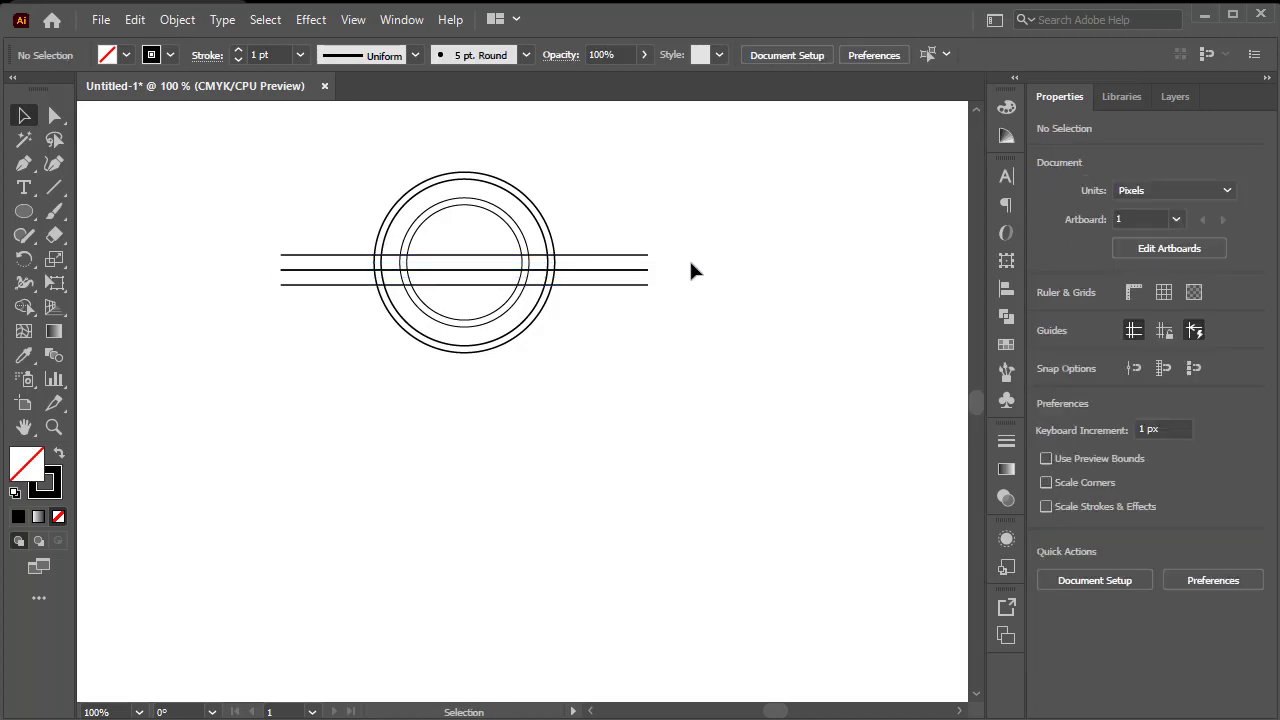
{"action": "mouse_move", "coordinate": [678, 132]}
{"action": "left_mouse_down"}
{"action": "mouse_move", "coordinate": [612, 200]}
{"action": "mouse_move", "coordinate": [283, 459]}
{"action": "mouse_move", "coordinate": [327, 458]}
{"action": "left_mouse_up"}
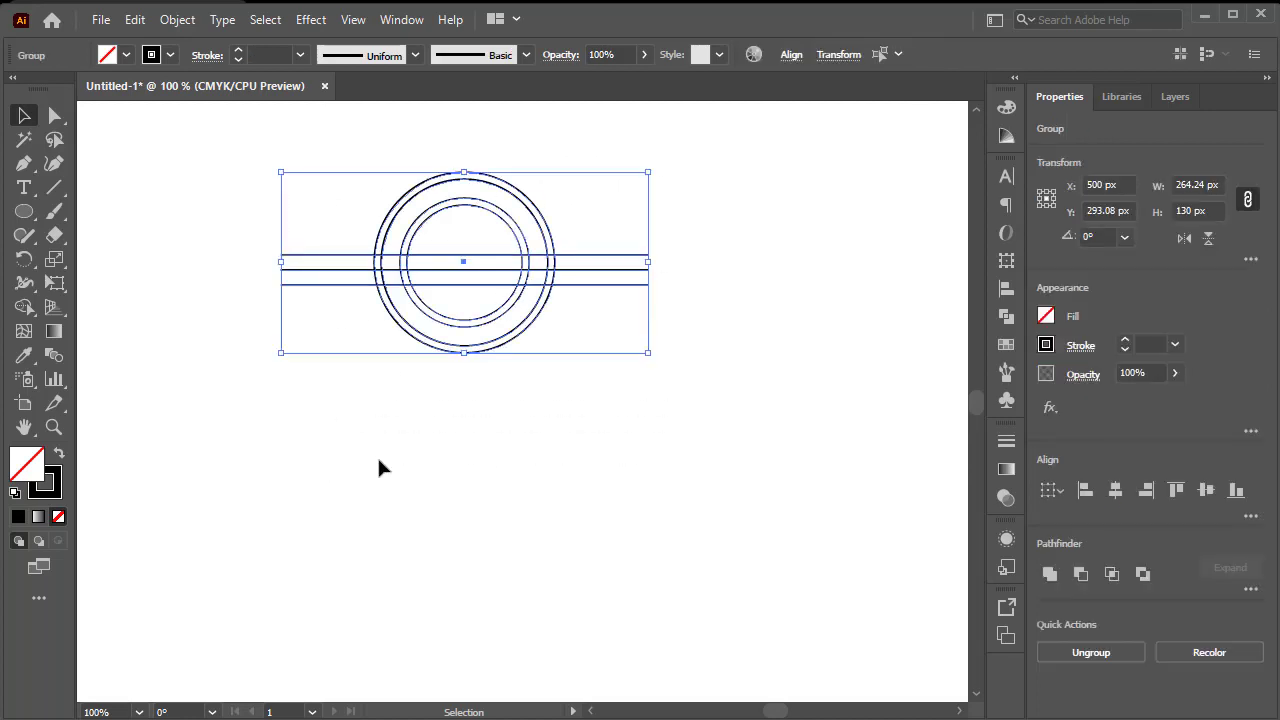
{"action": "right_click", "coordinate": [360, 367]}
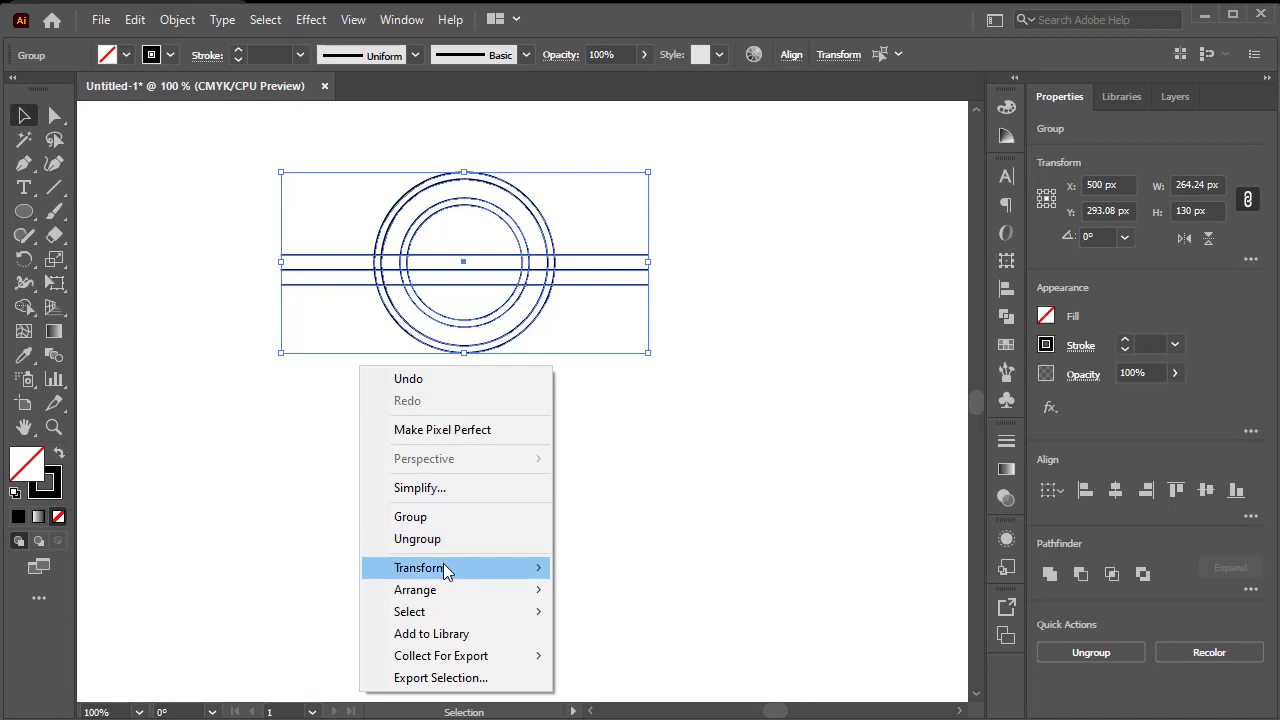
{"action": "mouse_move", "coordinate": [448, 570]}
{"action": "left_click", "coordinate": [646, 641]}
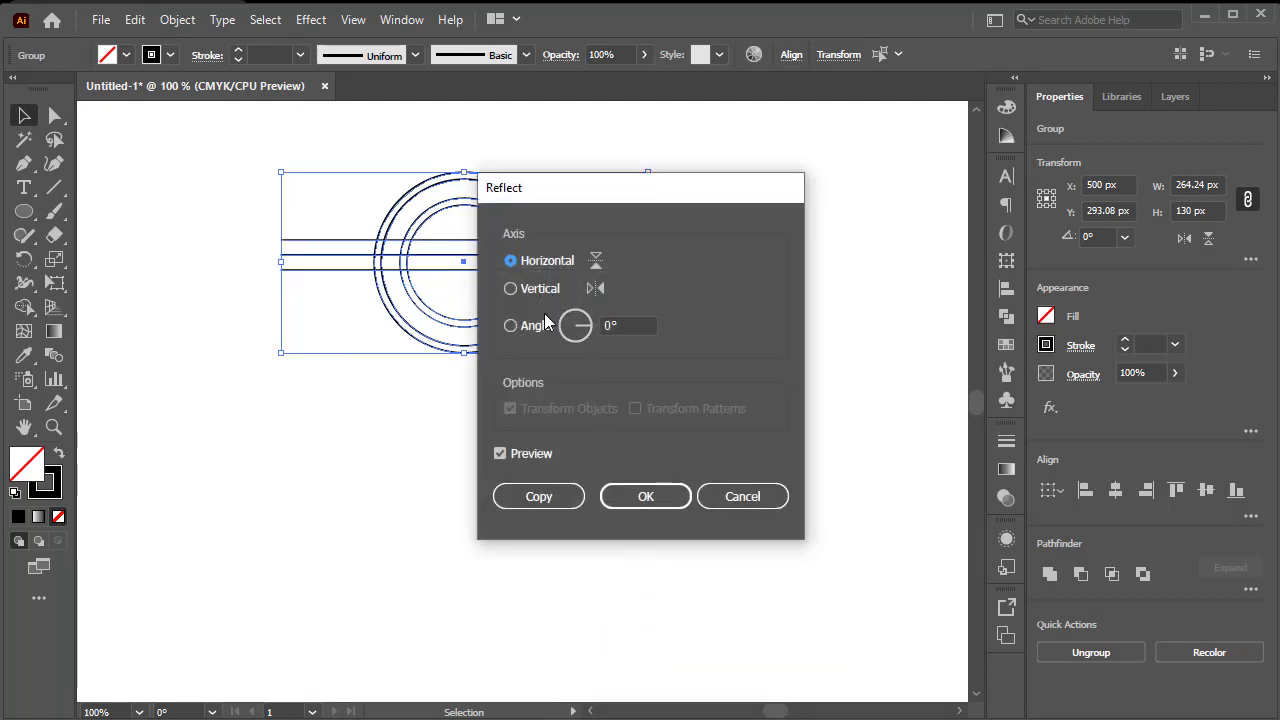
{"action": "left_click", "coordinate": [550, 502]}
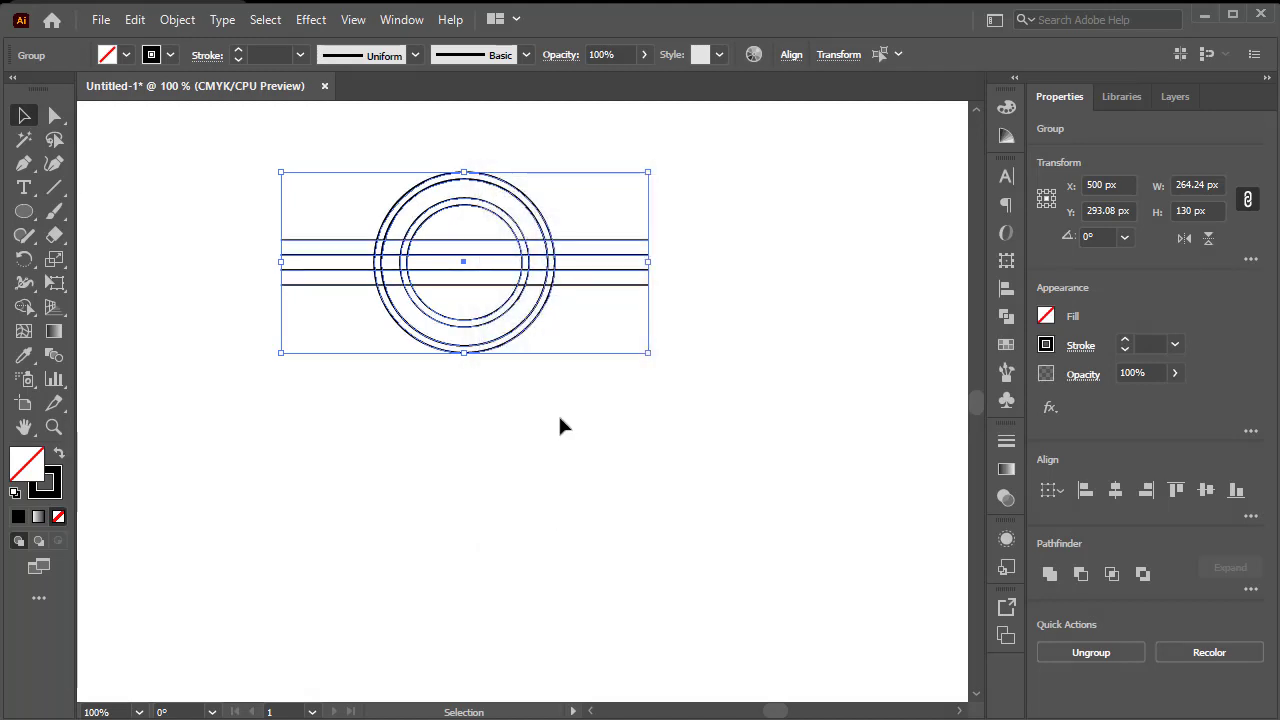
{"action": "left_click_drag", "start_coordinate": [510, 290], "coordinate": [508, 318]}
{"action": "left_click", "coordinate": [690, 225]}
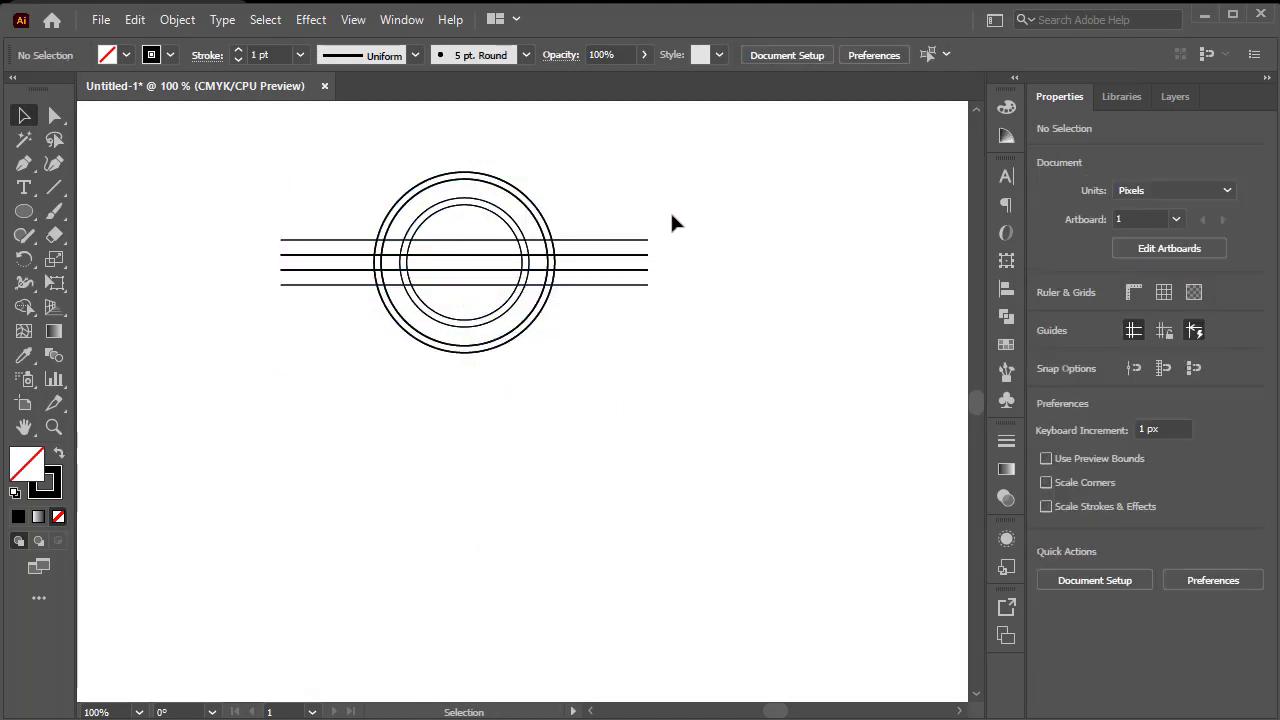
- Reflect a copy of the circle-and-line group across the horizontal axis and move it straight down below the original
{"action": "left_click", "coordinate": [603, 265]}
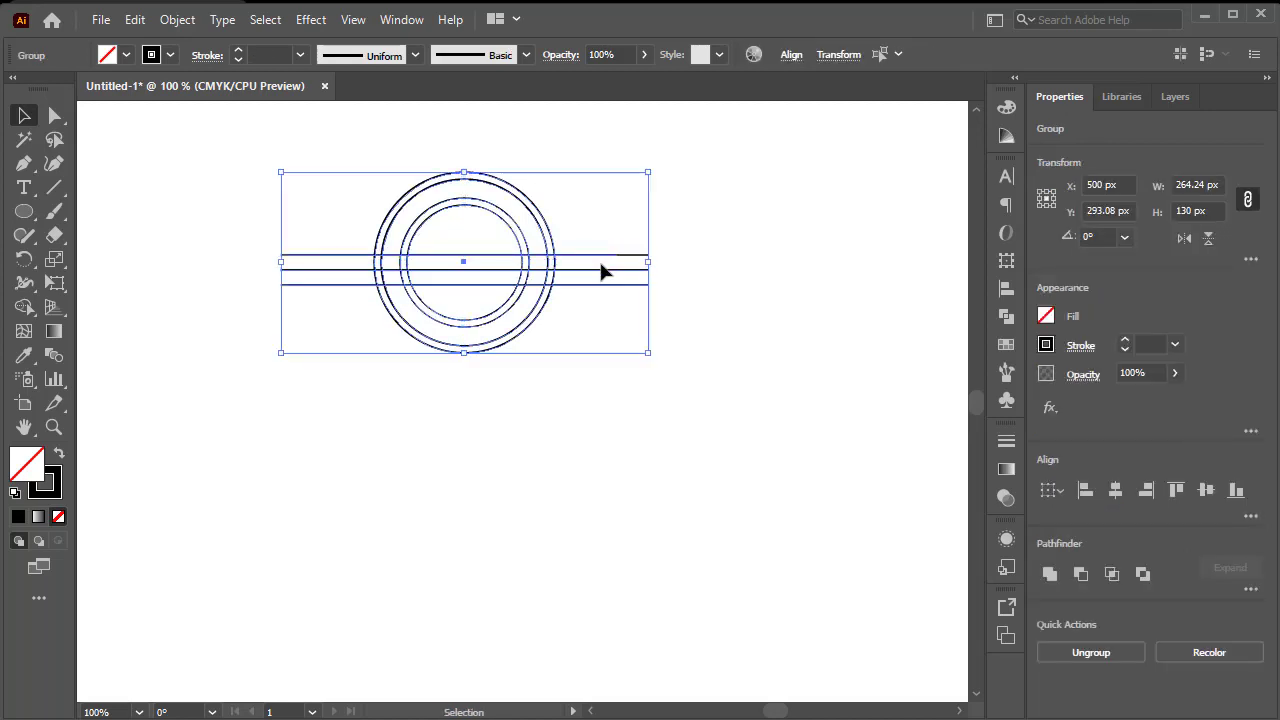
{"action": "right_click", "coordinate": [500, 266]}
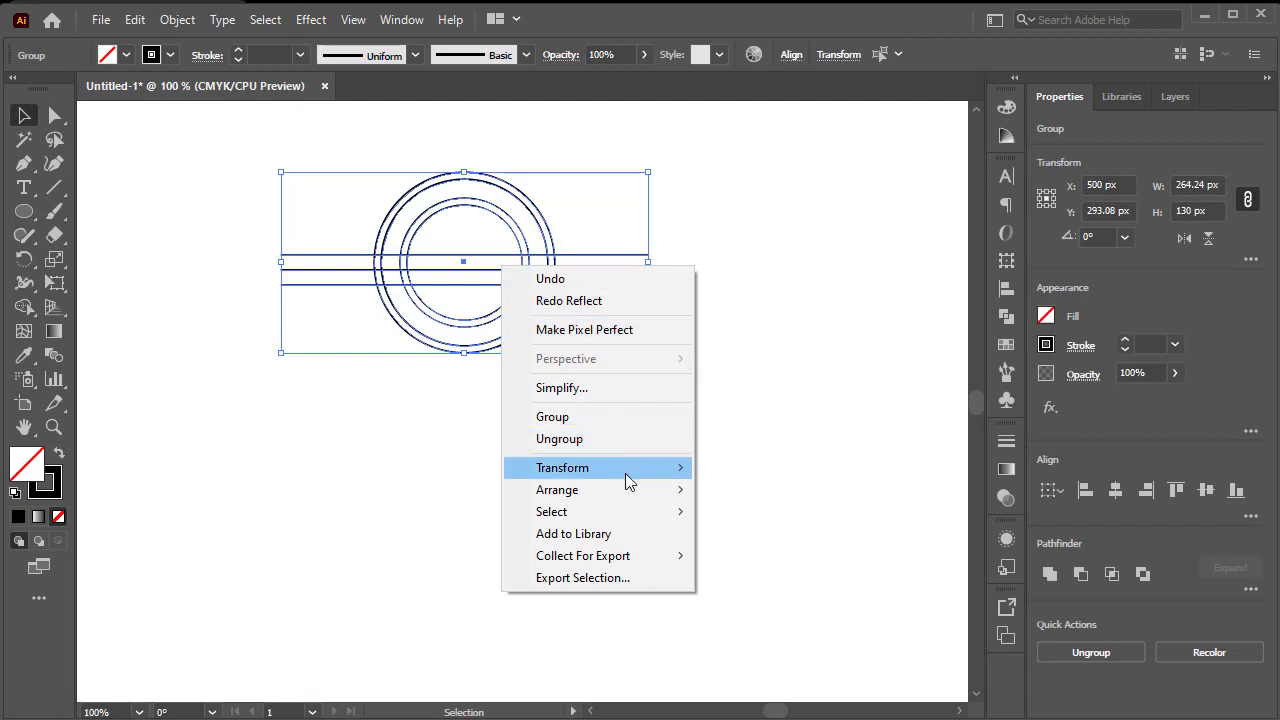
{"action": "mouse_move", "coordinate": [626, 472]}
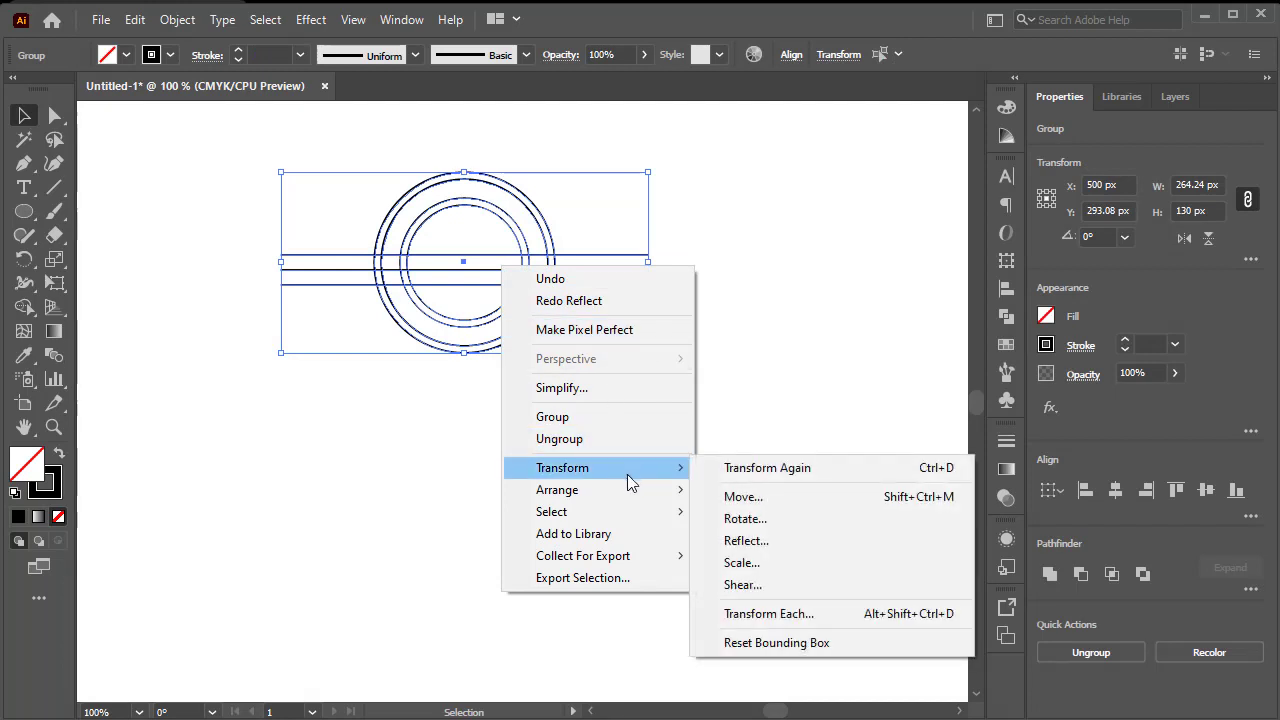
{"action": "left_click", "coordinate": [845, 538]}
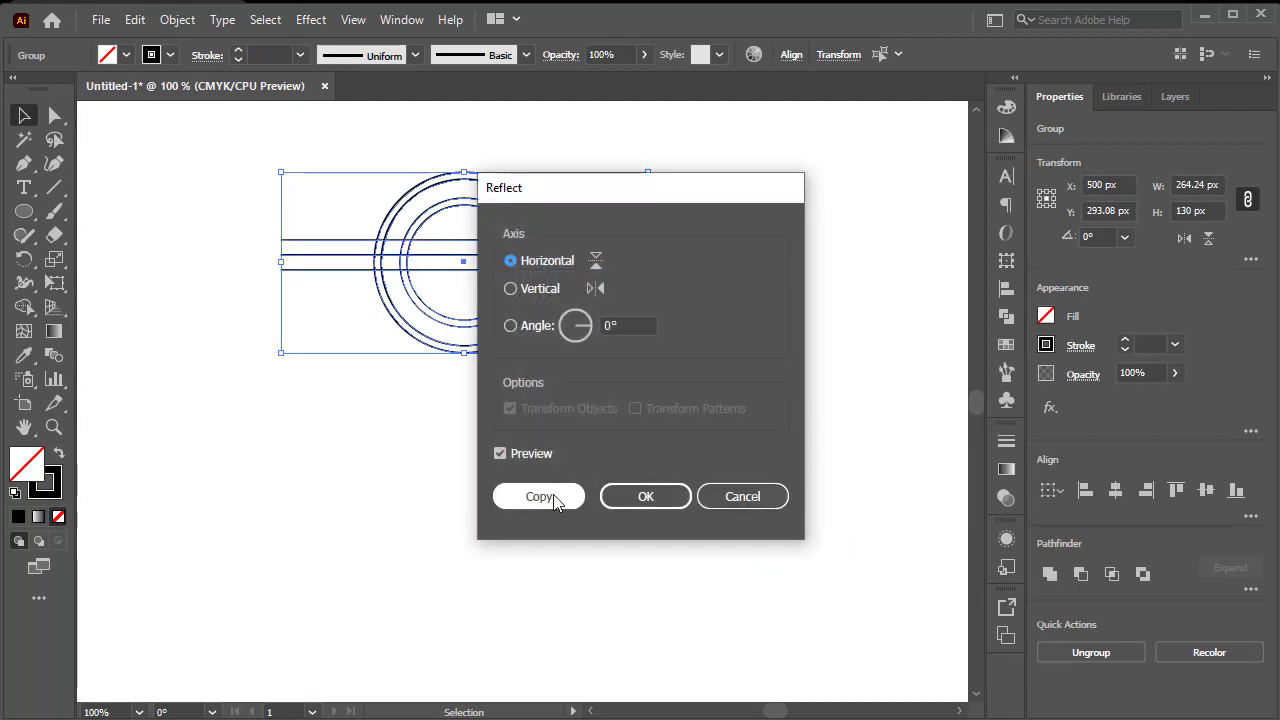
{"action": "left_click", "coordinate": [556, 498]}
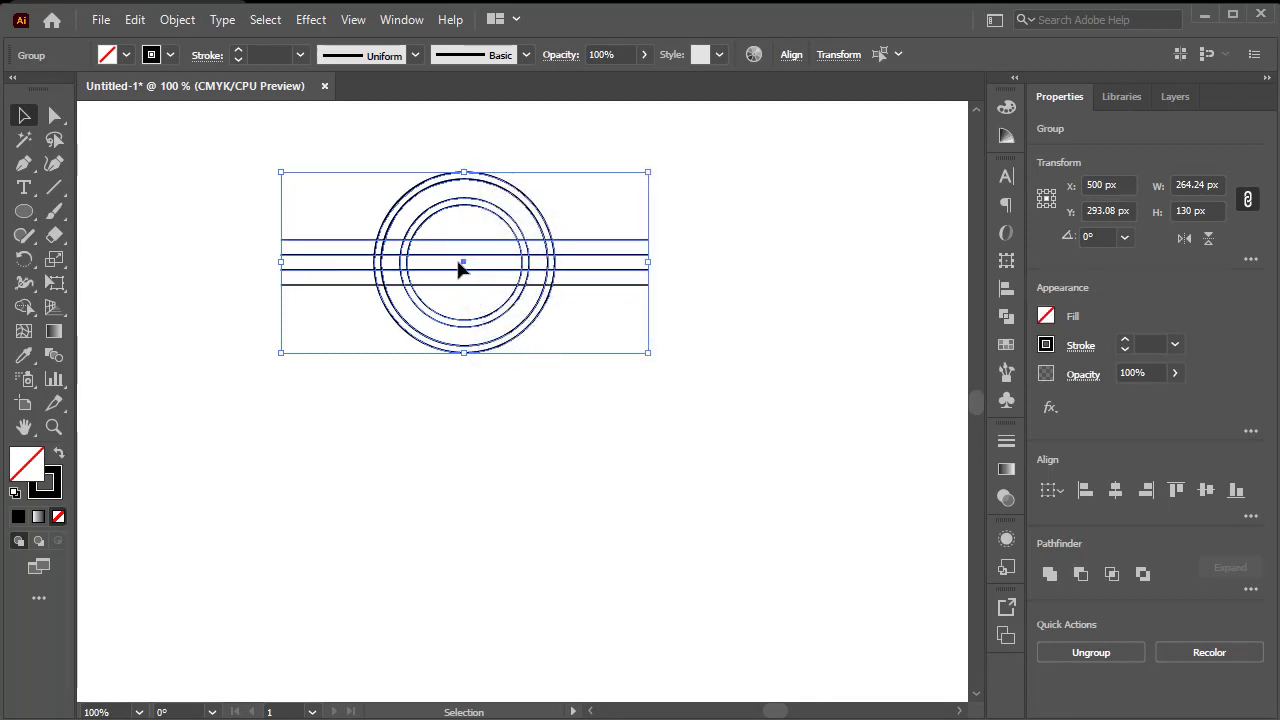
{"action": "left_click_drag", "start_coordinate": [459, 264], "coordinate": [463, 473]}
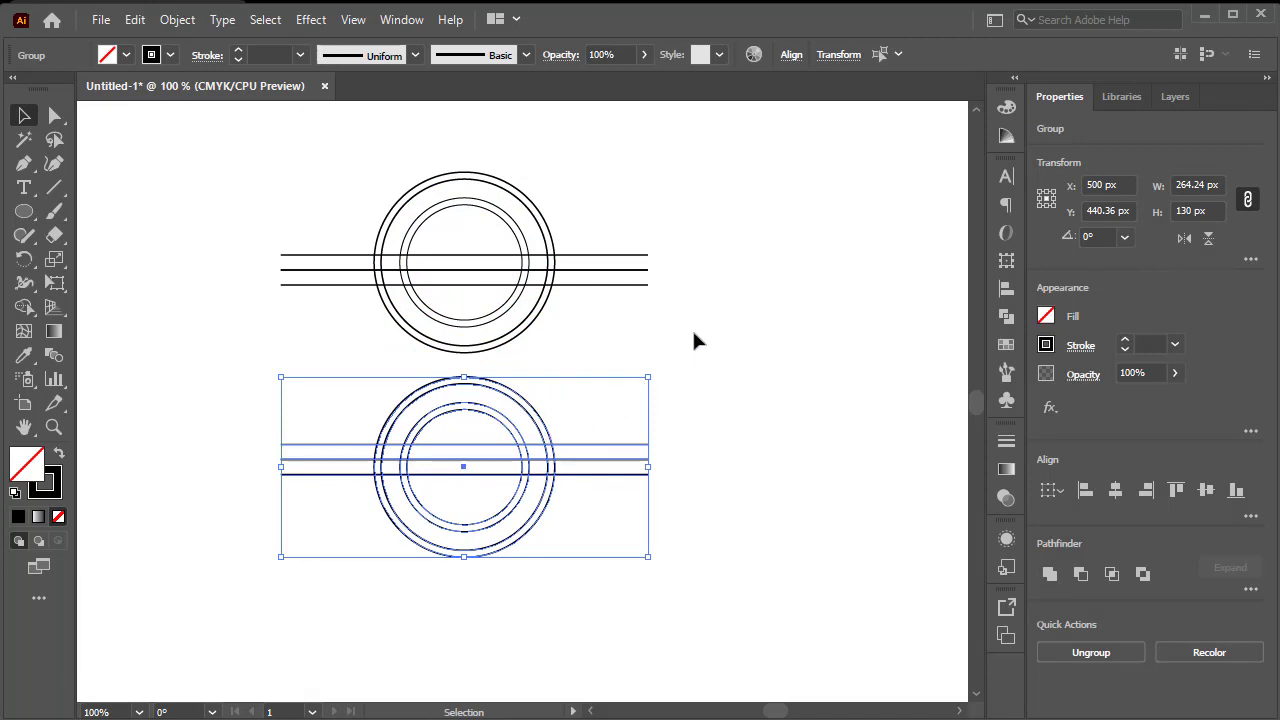
{"action": "left_click", "coordinate": [730, 337]}
- Copy the top line pair to the upper right, rotate it 270°, and duplicate it one line spacing sideways until there are five vertical lines
{"action": "left_click", "coordinate": [646, 258]}
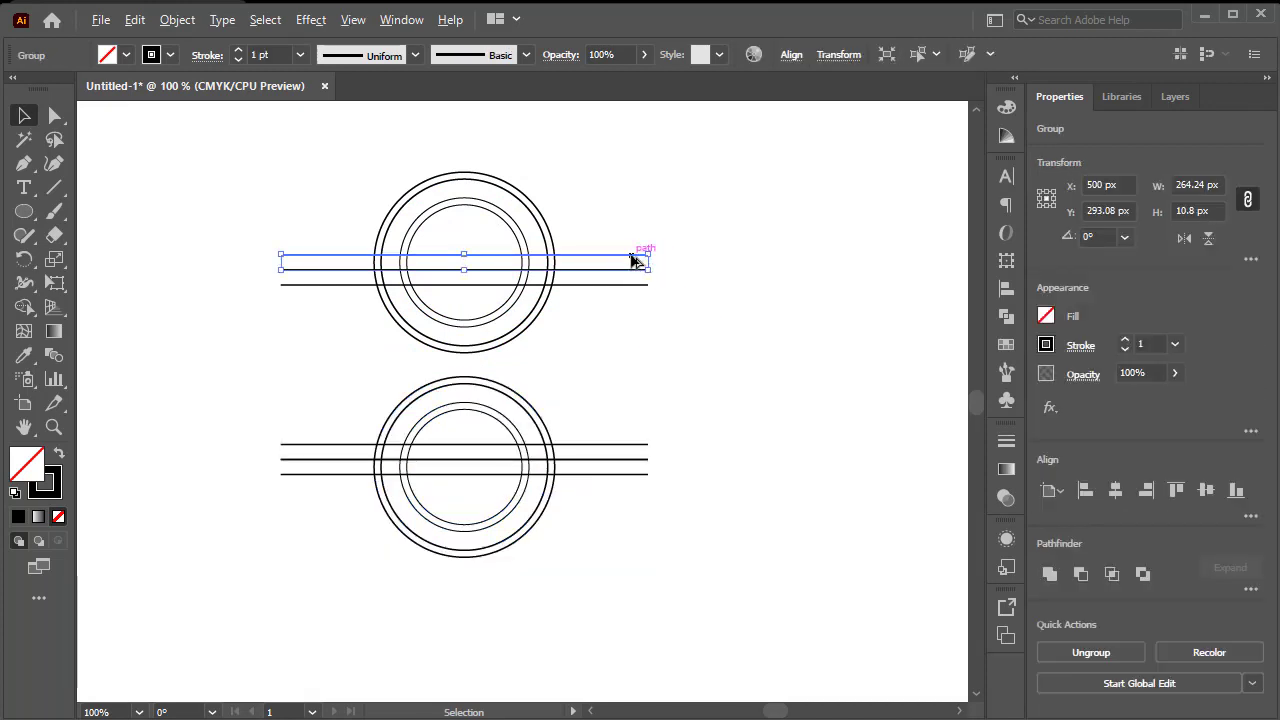
{"action": "left_click_drag", "start_coordinate": [632, 260], "coordinate": [706, 389]}
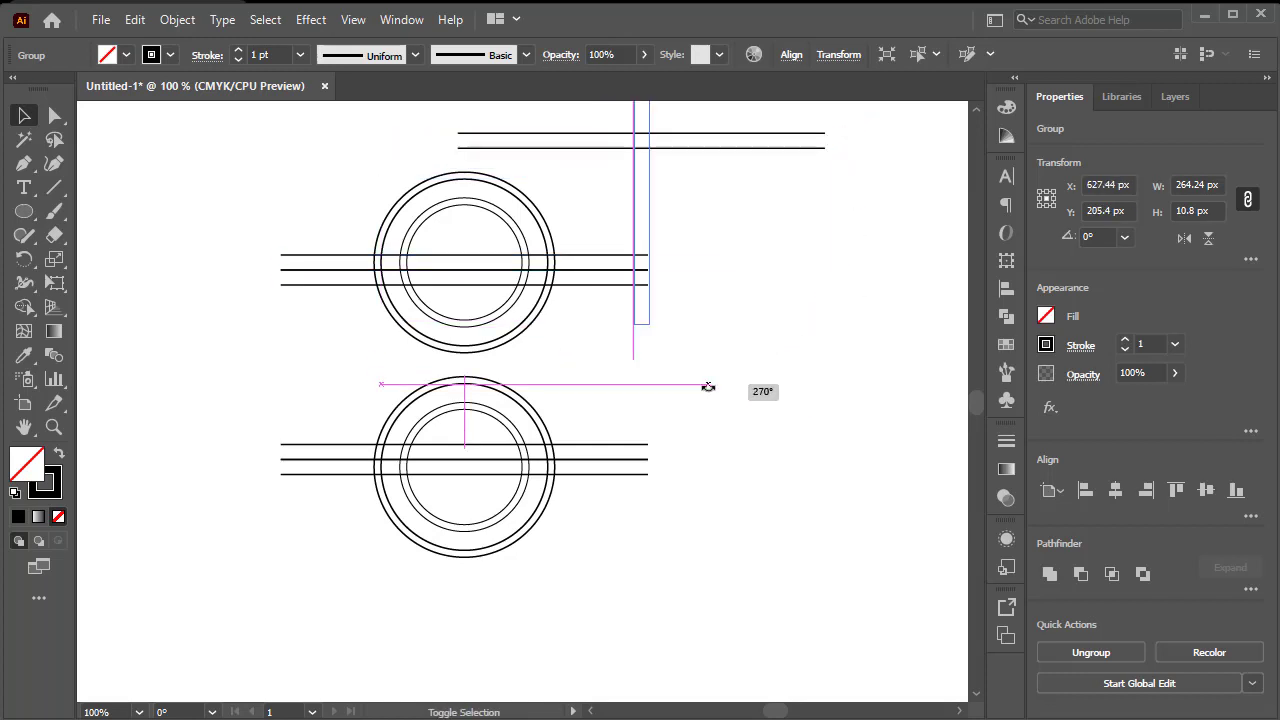
{"action": "left_click_drag", "start_coordinate": [650, 188], "coordinate": [667, 188]}
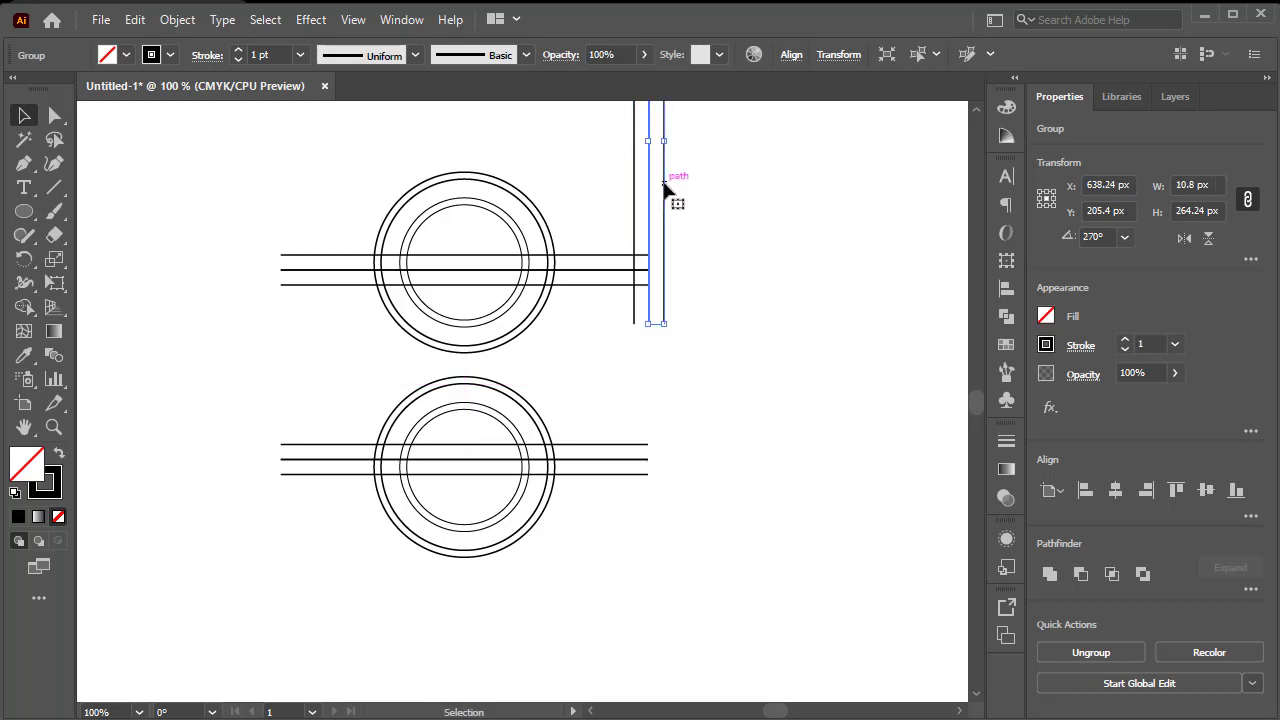
{"action": "key", "text": "ctrl+d"}
{"action": "key", "text": "ctrl+d"}
{"action": "left_click", "coordinate": [774, 150]}
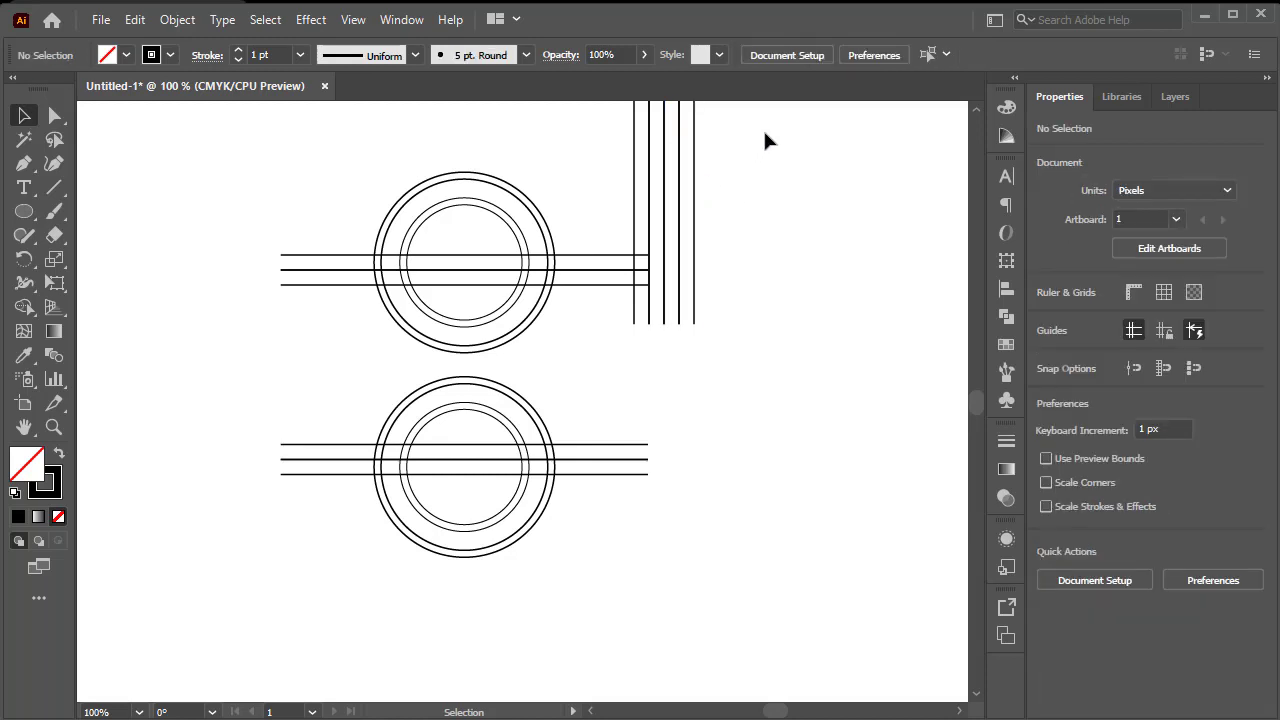
- Group the five vertical lines and move the group clear of the circles to their right
{"action": "left_click_drag", "start_coordinate": [718, 127], "coordinate": [648, 168]}
{"action": "right_click", "coordinate": [657, 158]}
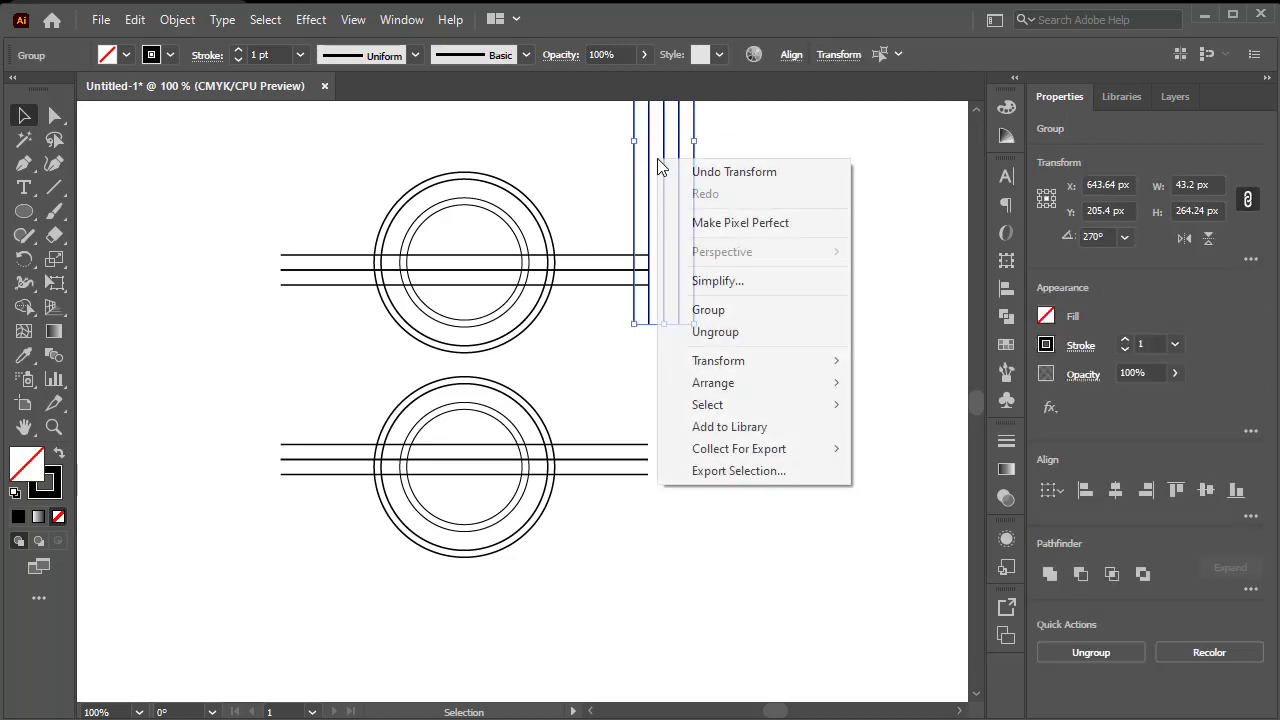
{"action": "left_click", "coordinate": [744, 311]}
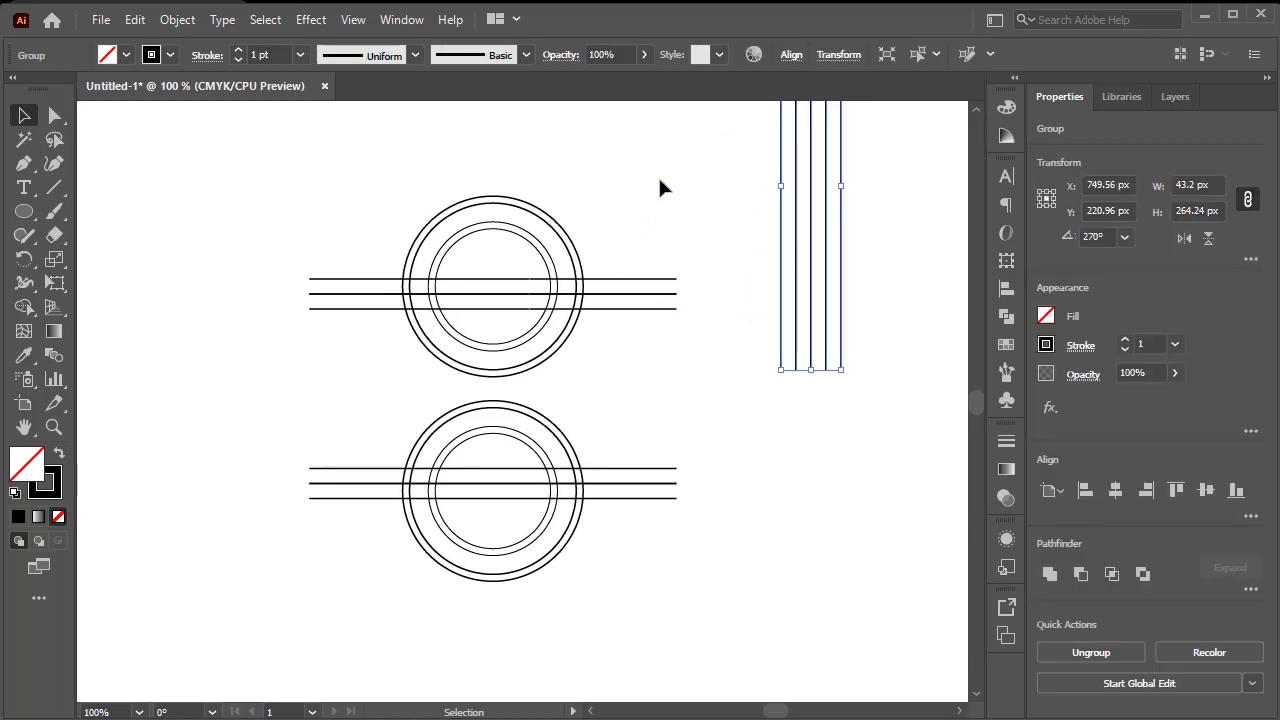
- Group the upper and lower circle-and-line motifs together
{"action": "left_click_drag", "start_coordinate": [668, 150], "coordinate": [409, 423]}
{"action": "right_click", "coordinate": [430, 372]}
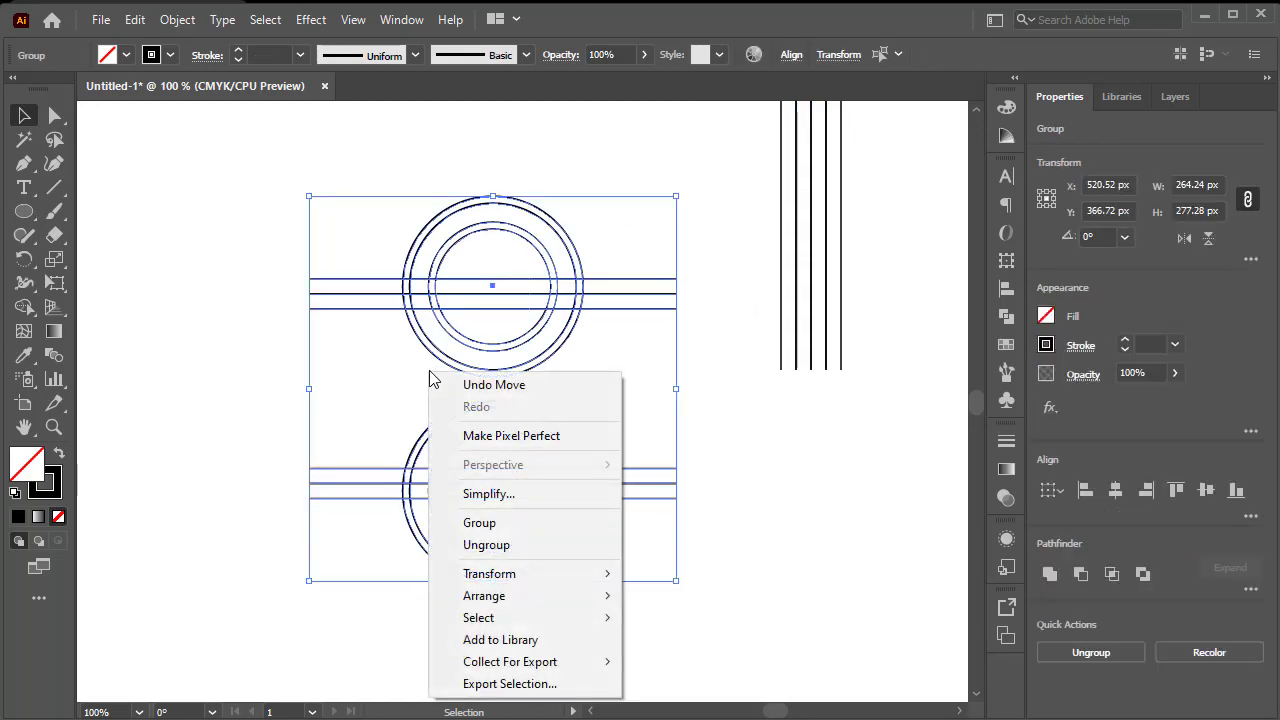
{"action": "left_click", "coordinate": [503, 548]}
{"action": "left_click", "coordinate": [860, 180]}
- Center the vertical line group and the circle group on each other horizontally and vertically, and reposition the combined artwork mid-canvas
{"action": "left_click_drag", "start_coordinate": [888, 145], "coordinate": [298, 576]}
{"action": "left_click", "coordinate": [791, 54]}
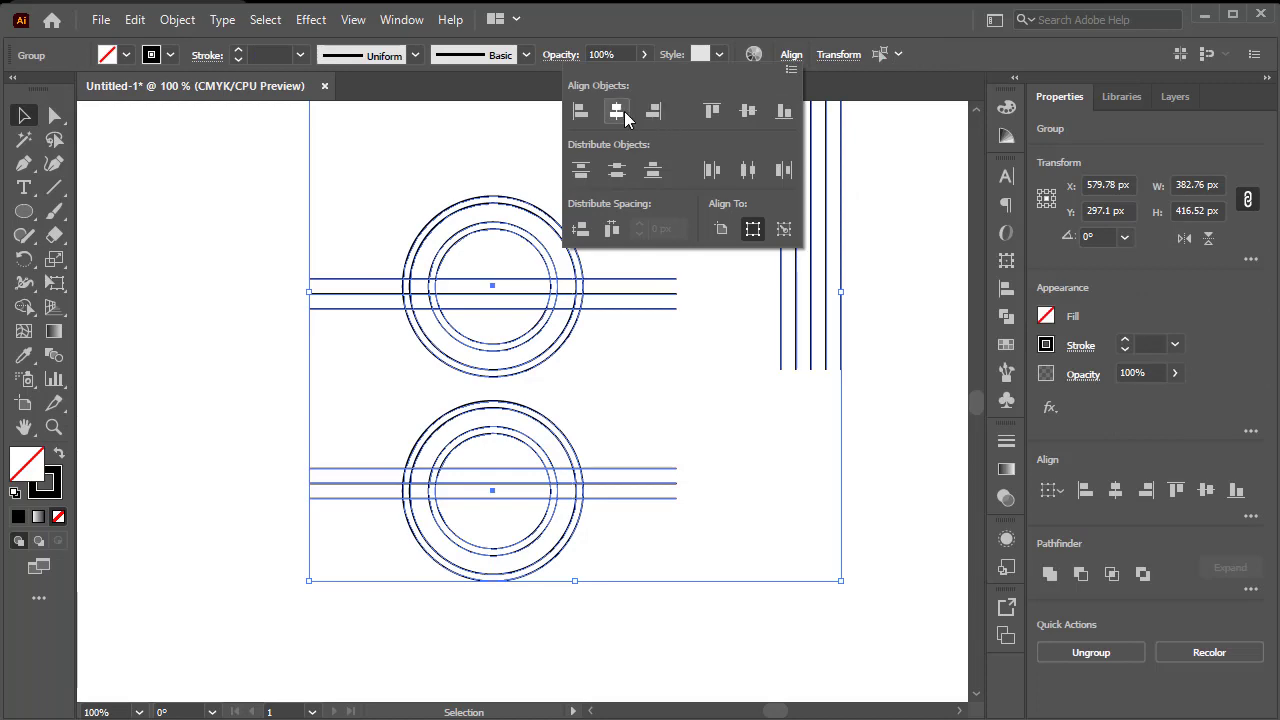
{"action": "left_click", "coordinate": [625, 118]}
{"action": "left_click", "coordinate": [751, 112]}
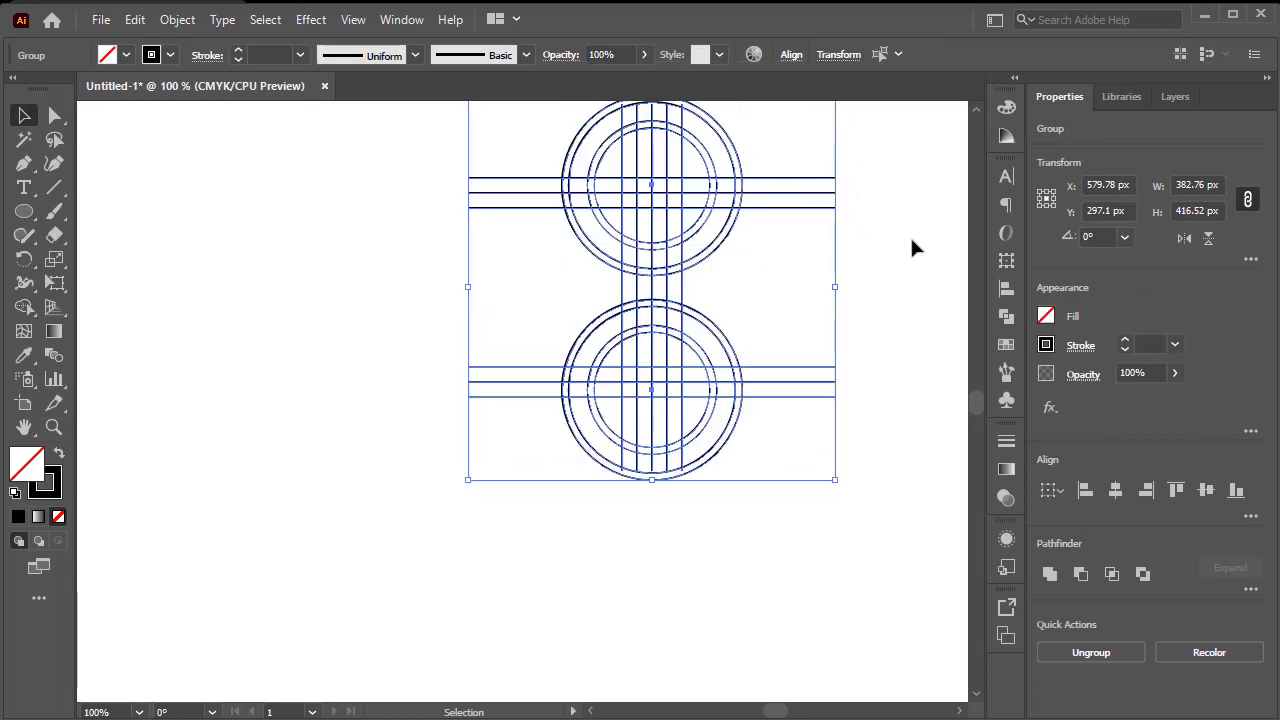
{"action": "left_click_drag", "start_coordinate": [648, 280], "coordinate": [450, 331]}
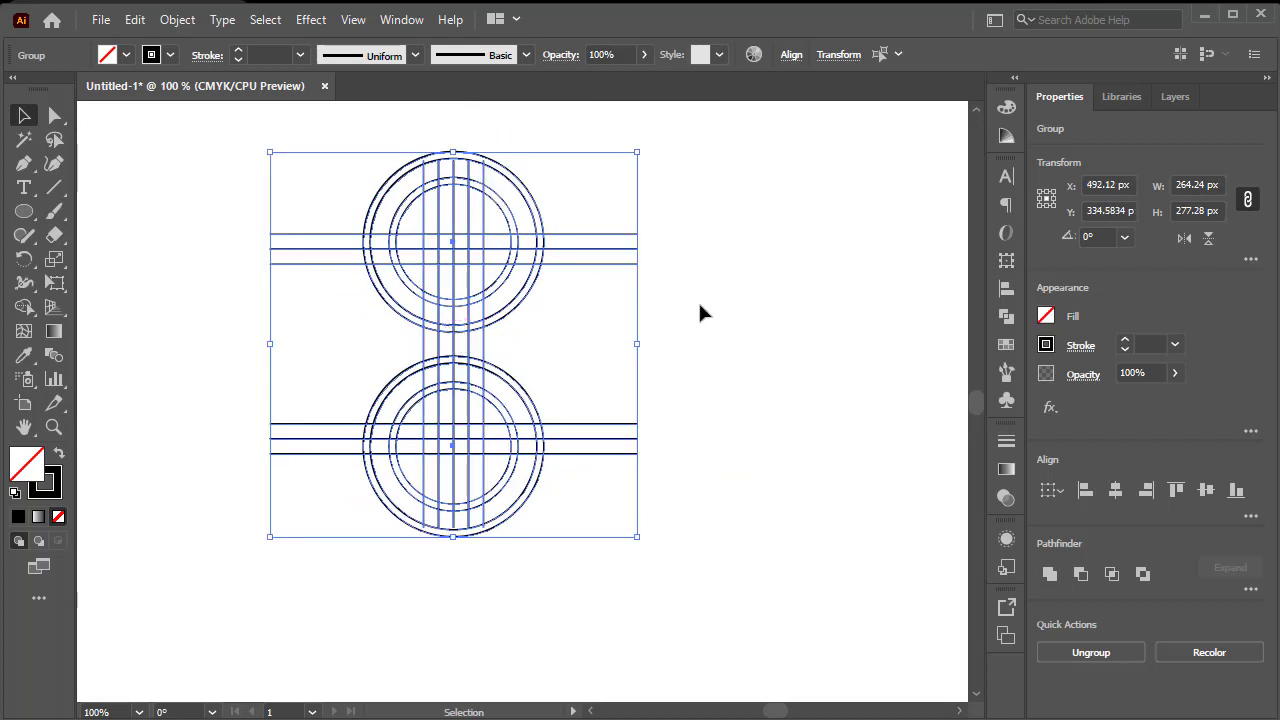
{"action": "left_click", "coordinate": [712, 300]}
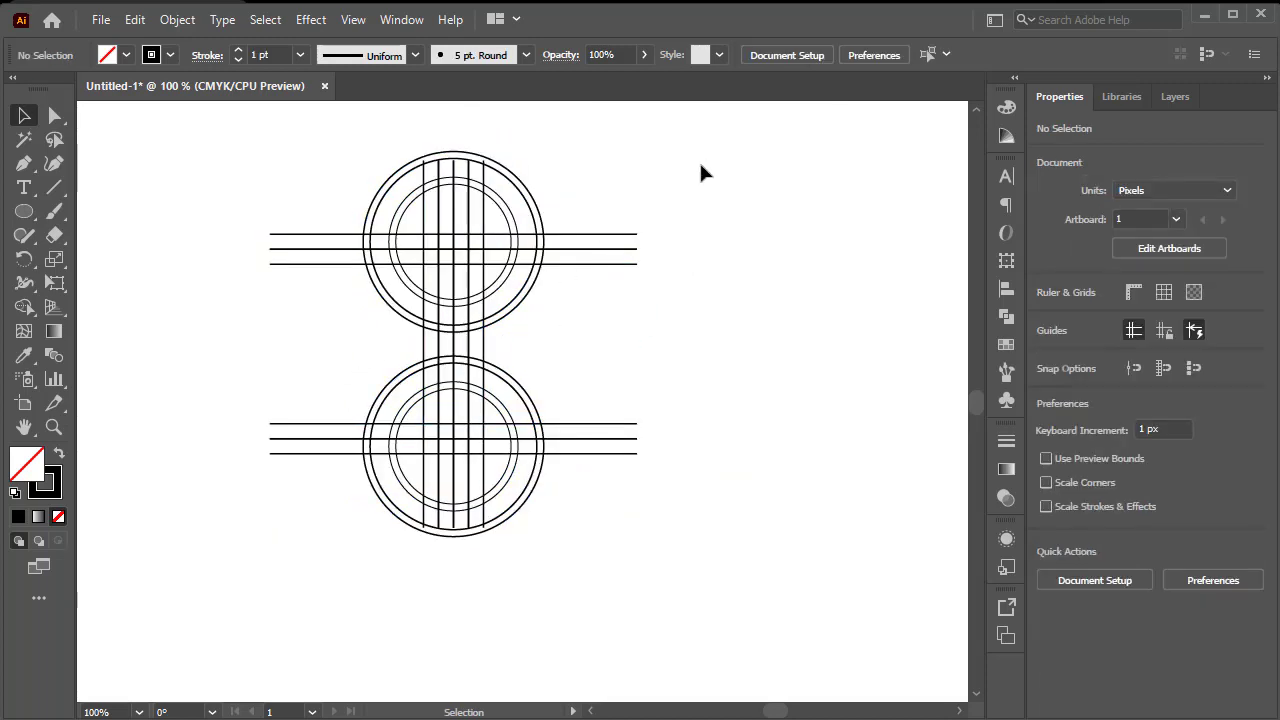
- Remove the stroke from all the artwork and set the fill to black for the Shape Builder tool
{"action": "left_click_drag", "start_coordinate": [702, 174], "coordinate": [292, 566]}
{"action": "left_click", "coordinate": [170, 54]}
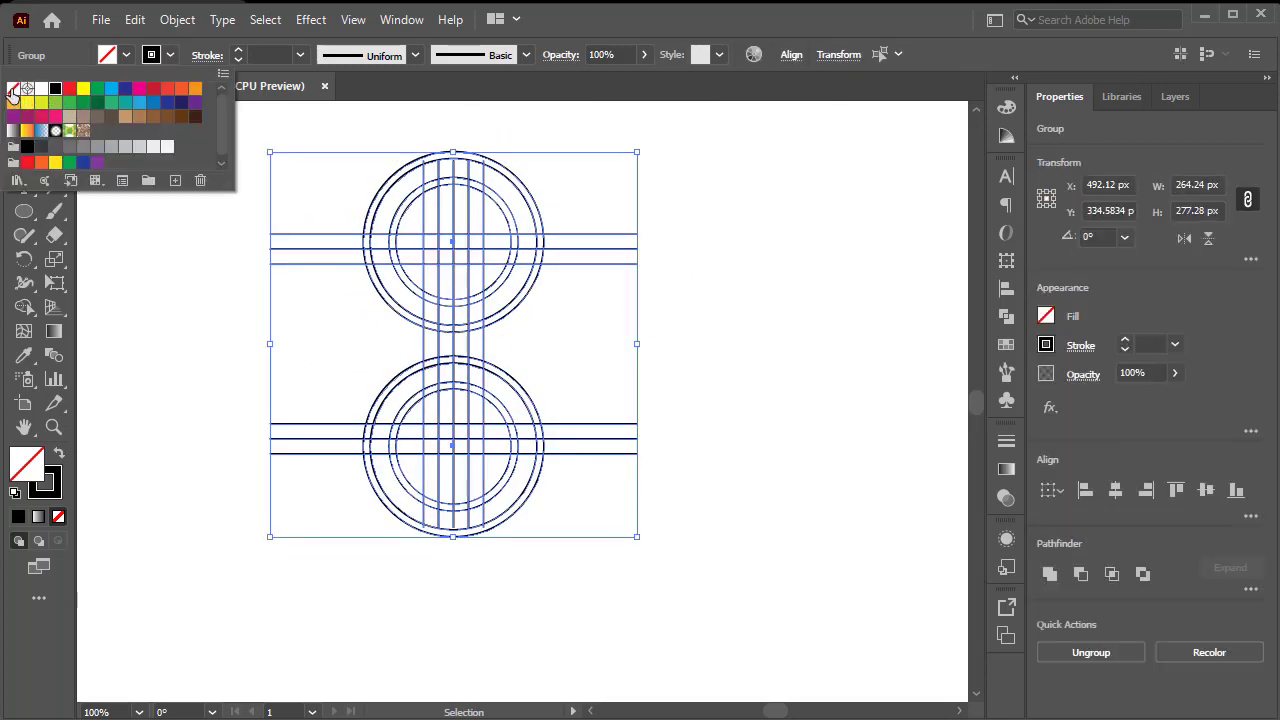
{"action": "left_click", "coordinate": [12, 92]}
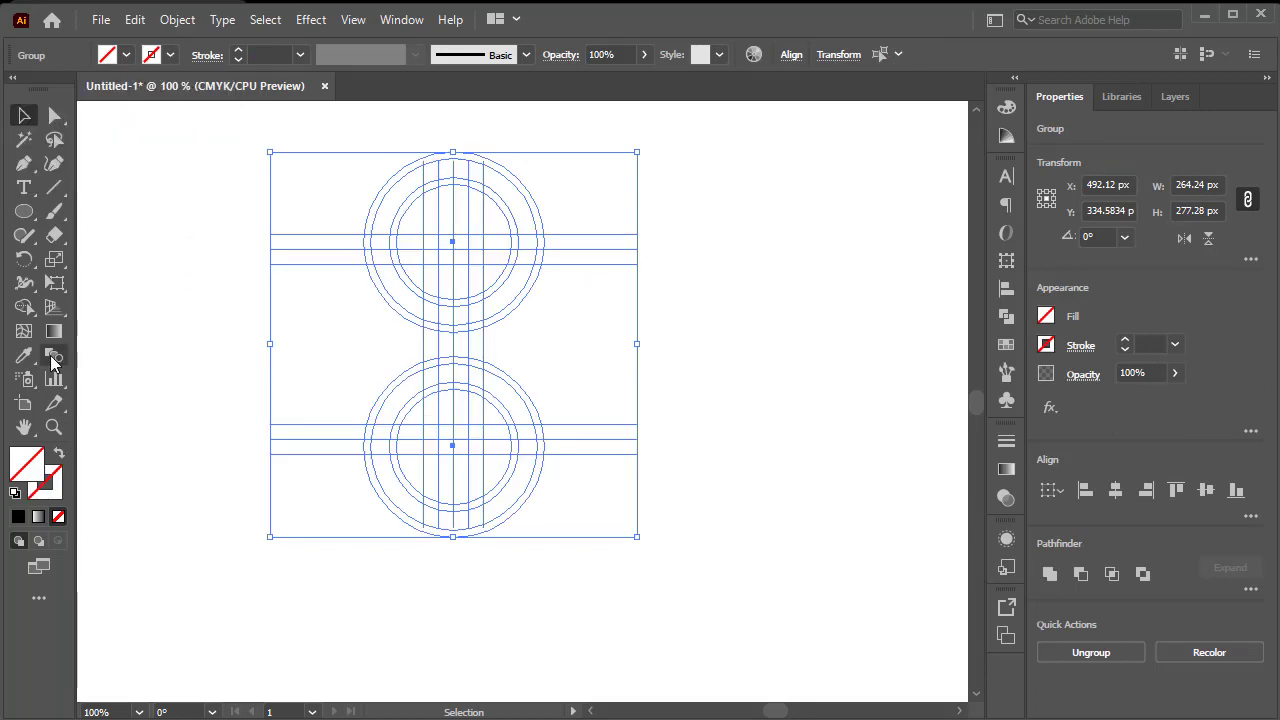
{"action": "left_click", "coordinate": [24, 307]}
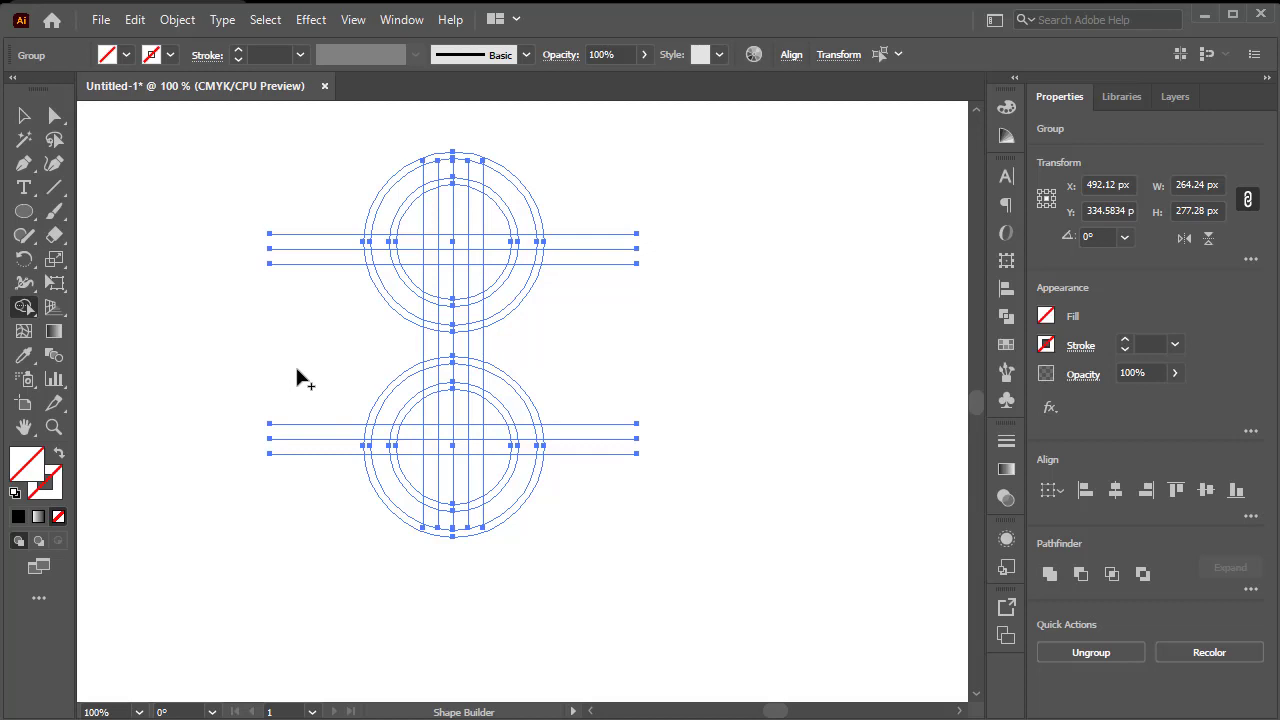
{"action": "left_click", "coordinate": [126, 55]}
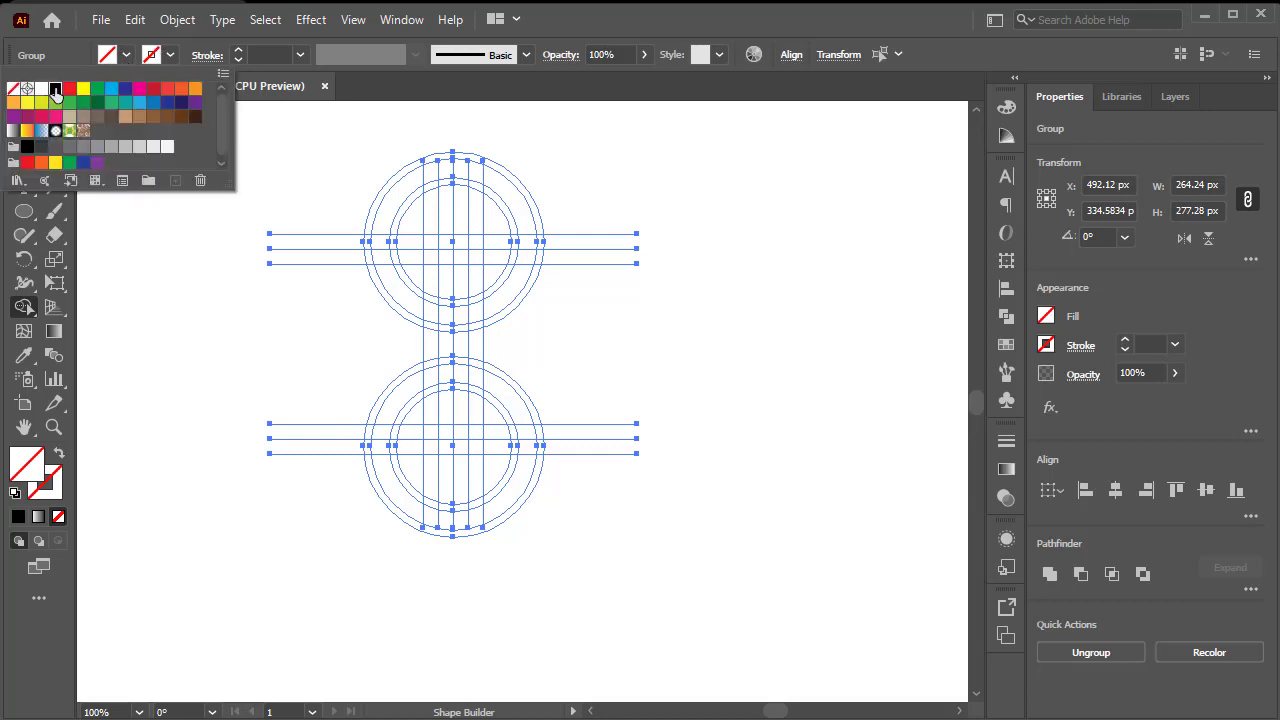
{"action": "left_click", "coordinate": [55, 88]}
- Merge regions with Shape Builder into two opposed black half rings joined by two vertical bars, leaving narrow gaps where they interlace
{"action": "scroll", "coordinate": [434, 294], "scroll_direction": "up", "scroll_amount": 1}
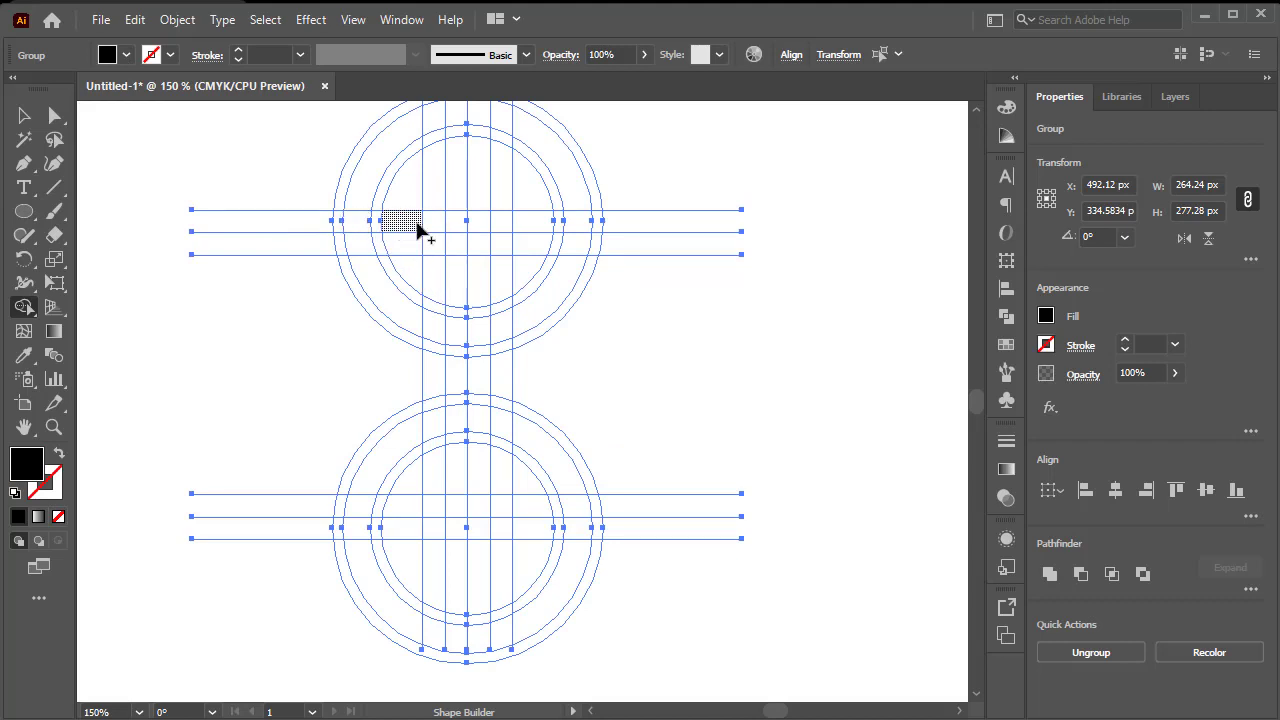
{"action": "mouse_move", "coordinate": [434, 220]}
{"action": "left_mouse_down"}
{"action": "mouse_move", "coordinate": [365, 220]}
{"action": "mouse_move", "coordinate": [387, 279]}
{"action": "mouse_move", "coordinate": [409, 225]}
{"action": "mouse_move", "coordinate": [431, 218]}
{"action": "mouse_move", "coordinate": [352, 230]}
{"action": "mouse_move", "coordinate": [389, 293]}
{"action": "mouse_move", "coordinate": [427, 319]}
{"action": "mouse_move", "coordinate": [501, 324]}
{"action": "mouse_move", "coordinate": [555, 288]}
{"action": "mouse_move", "coordinate": [579, 225]}
{"action": "mouse_move", "coordinate": [496, 219]}
{"action": "mouse_move", "coordinate": [495, 238]}
{"action": "mouse_move", "coordinate": [431, 256]}
{"action": "mouse_move", "coordinate": [443, 322]}
{"action": "left_mouse_up"}
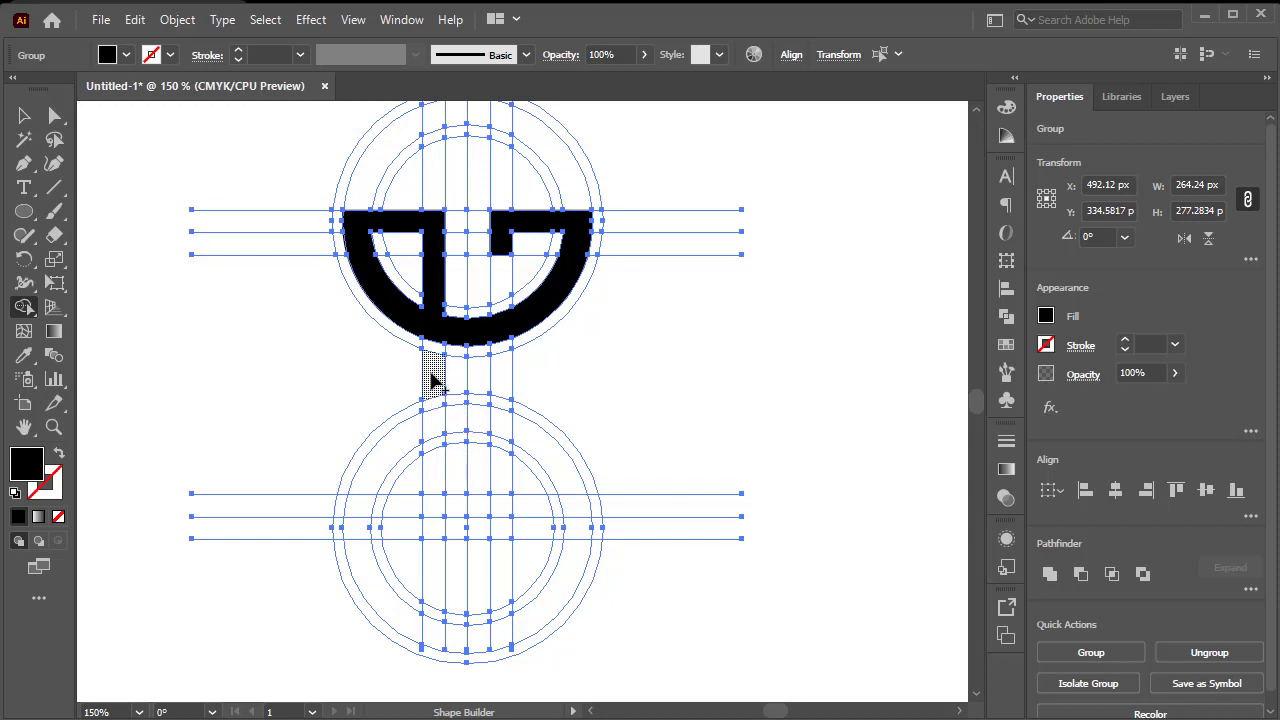
{"action": "mouse_move", "coordinate": [434, 381]}
{"action": "left_mouse_down"}
{"action": "mouse_move", "coordinate": [433, 435]}
{"action": "mouse_move", "coordinate": [401, 443]}
{"action": "mouse_move", "coordinate": [378, 475]}
{"action": "mouse_move", "coordinate": [359, 529]}
{"action": "mouse_move", "coordinate": [422, 531]}
{"action": "mouse_move", "coordinate": [440, 488]}
{"action": "left_mouse_up"}
{"action": "mouse_move", "coordinate": [455, 420]}
{"action": "left_mouse_down"}
{"action": "mouse_move", "coordinate": [552, 461]}
{"action": "mouse_move", "coordinate": [572, 527]}
{"action": "mouse_move", "coordinate": [499, 526]}
{"action": "mouse_move", "coordinate": [501, 446]}
{"action": "mouse_move", "coordinate": [495, 490]}
{"action": "left_mouse_up"}
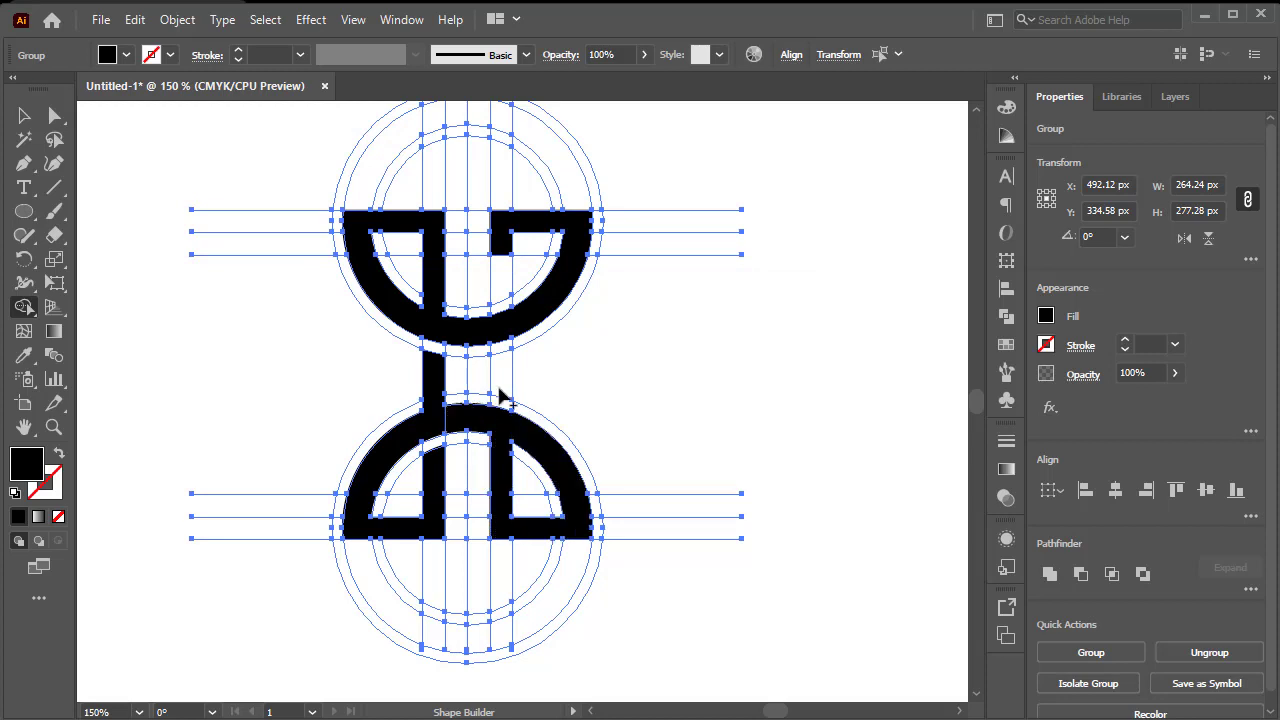
{"action": "left_click_drag", "start_coordinate": [503, 334], "coordinate": [498, 376]}
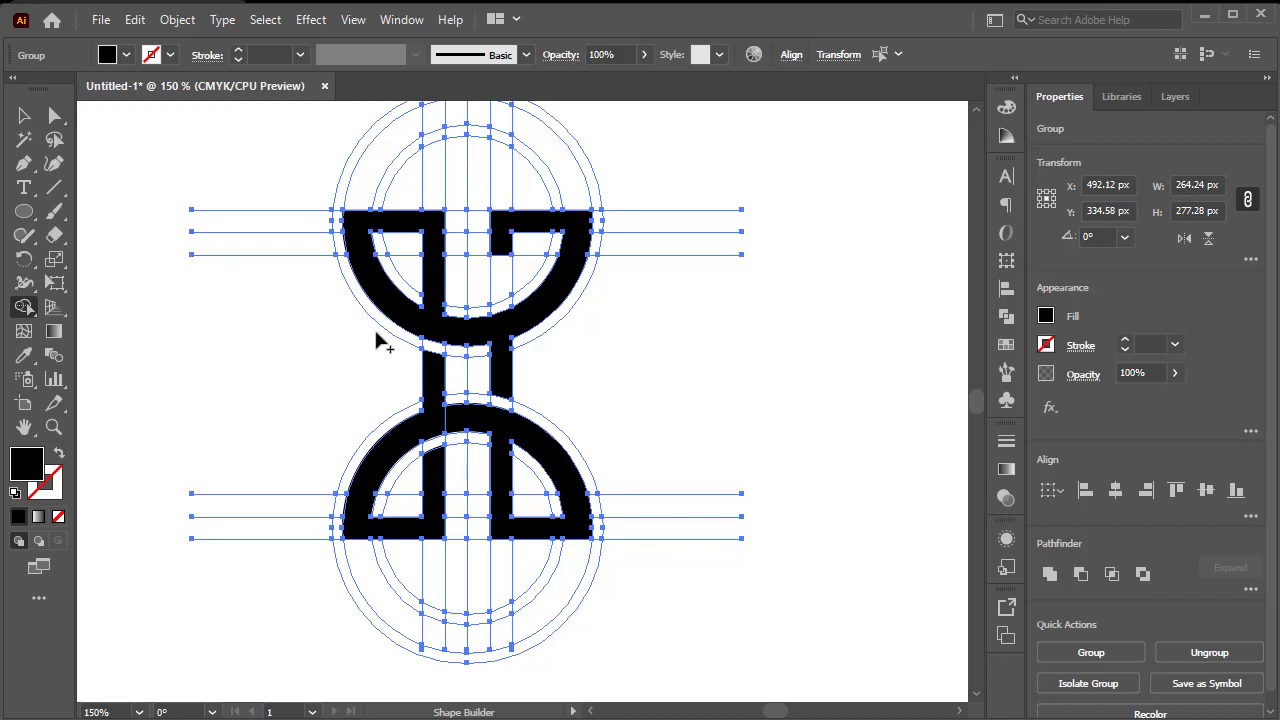
{"action": "left_click", "coordinate": [503, 262]}
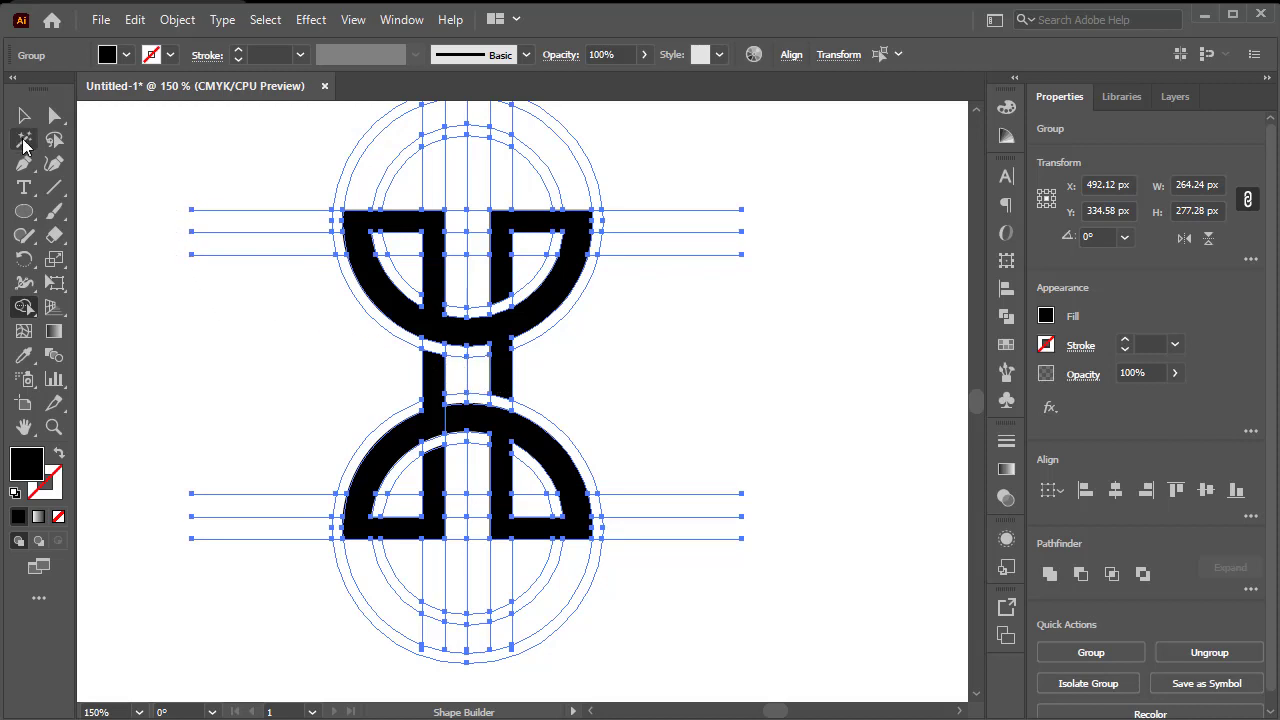
- Select all the black-filled shapes with the Magic Wand and cut them
{"action": "left_click", "coordinate": [27, 147]}
{"action": "left_click", "coordinate": [375, 275]}
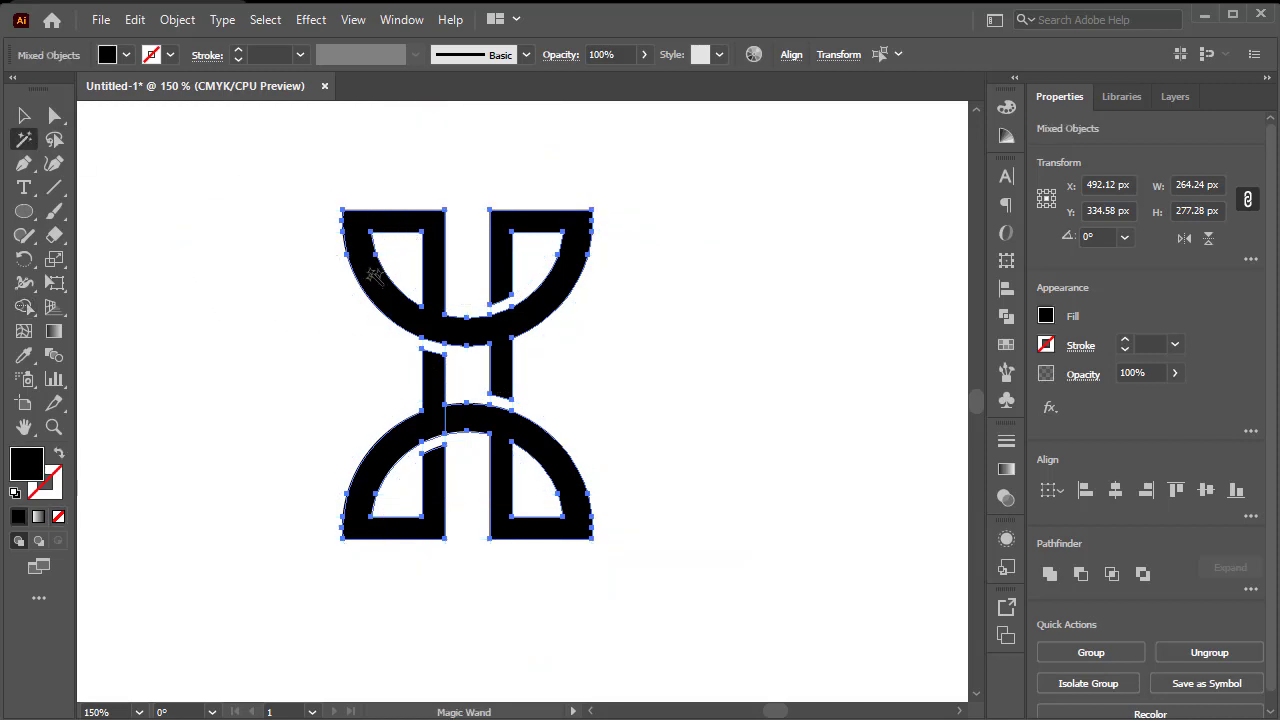
{"action": "left_click", "coordinate": [135, 20]}
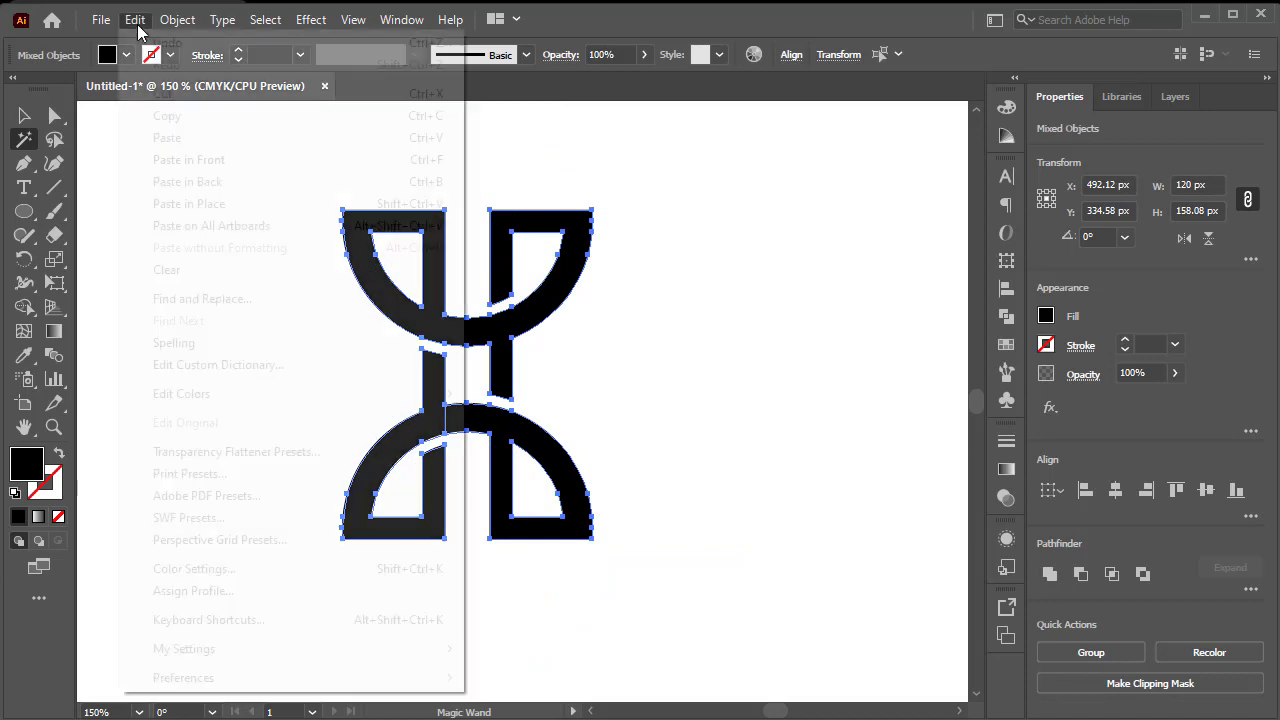
{"action": "left_click", "coordinate": [181, 94]}
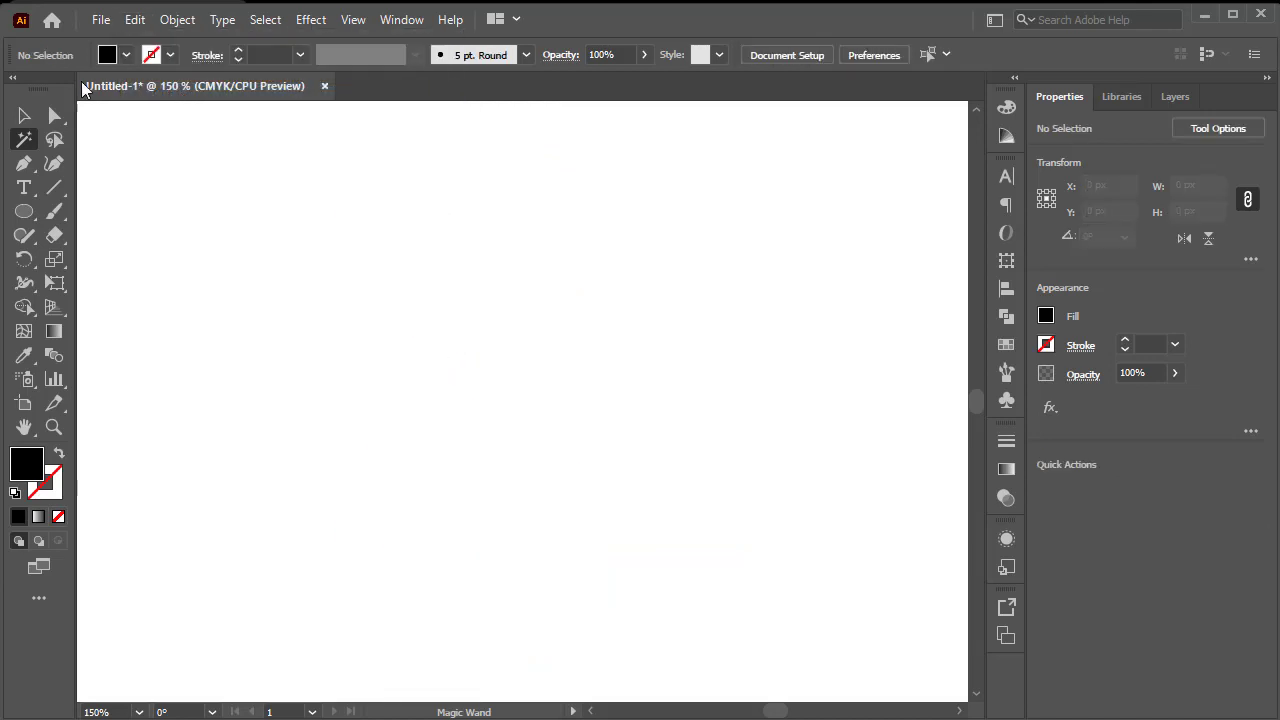
- Delete all the leftover unfilled construction paths and paste the cut black shapes back in front at their original position
{"action": "left_click", "coordinate": [23, 117]}
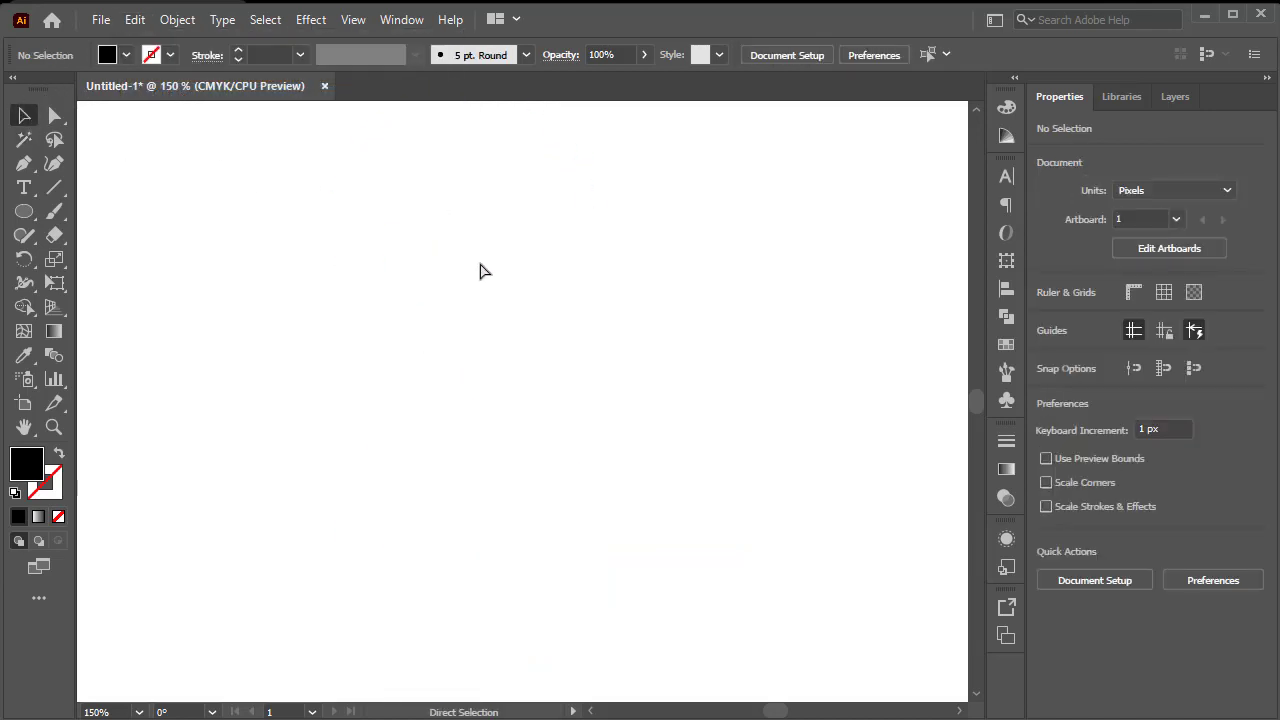
{"action": "key", "text": "ctrl+v"}
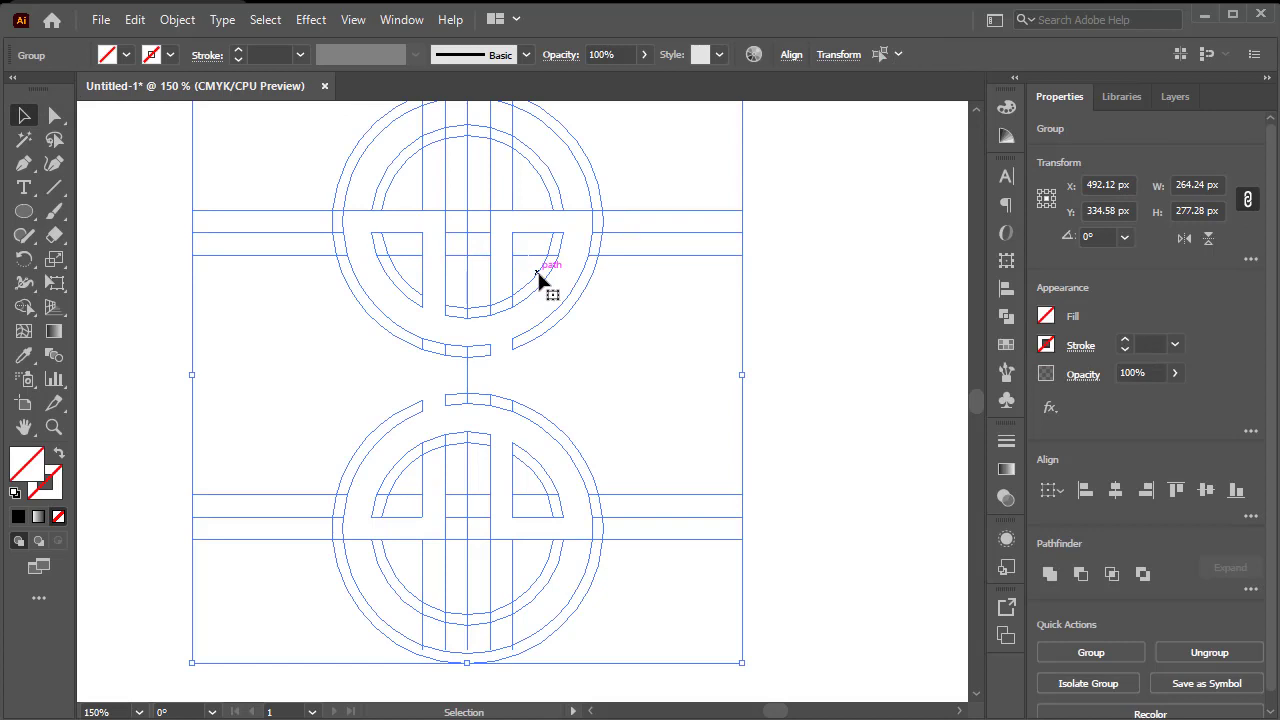
{"action": "key", "text": "Delete"}
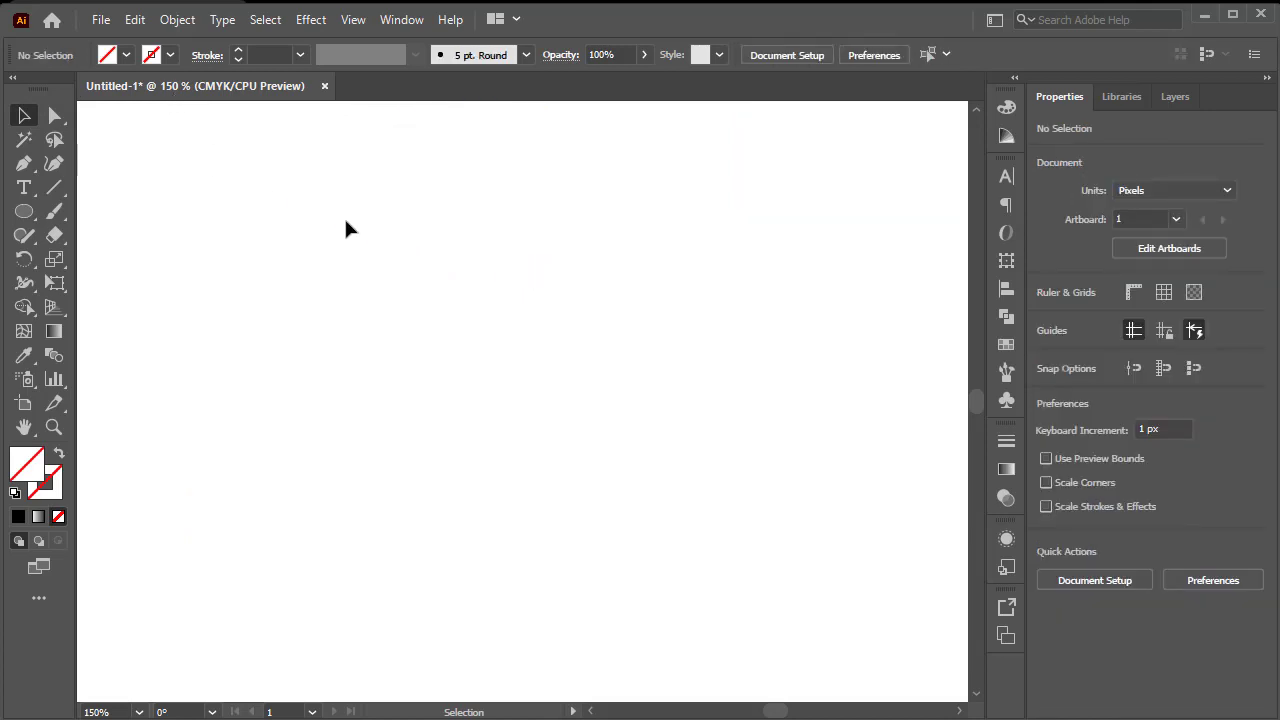
{"action": "left_click", "coordinate": [135, 19]}
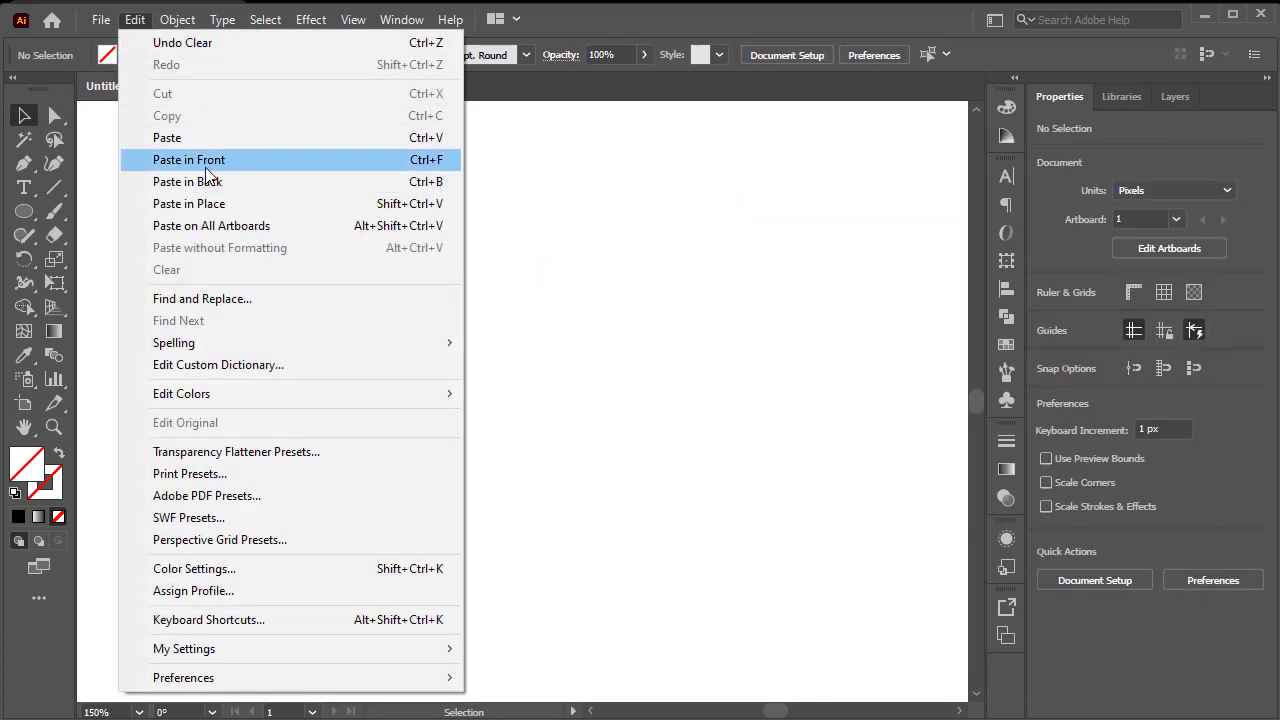
{"action": "left_click", "coordinate": [208, 164]}
{"action": "left_click", "coordinate": [349, 171]}
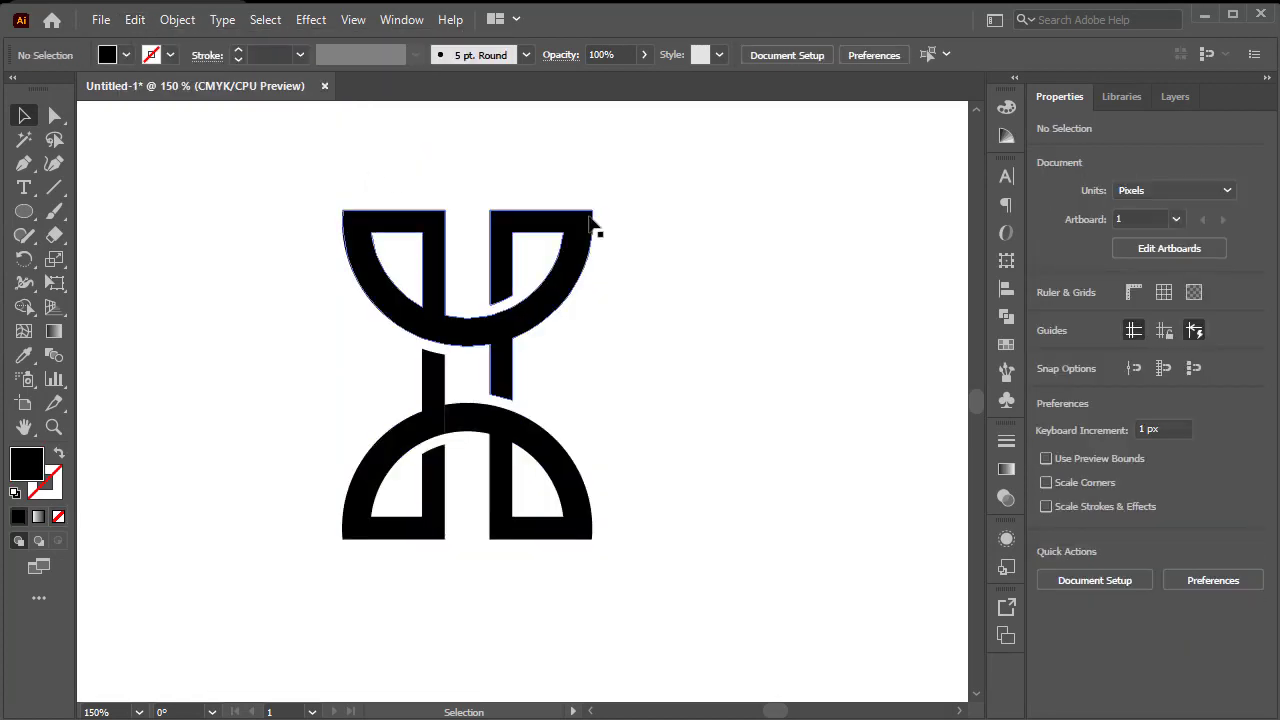
- Select the whole black emblem, enlarge it proportionally, and deselect it
{"action": "left_click_drag", "start_coordinate": [635, 229], "coordinate": [343, 530]}
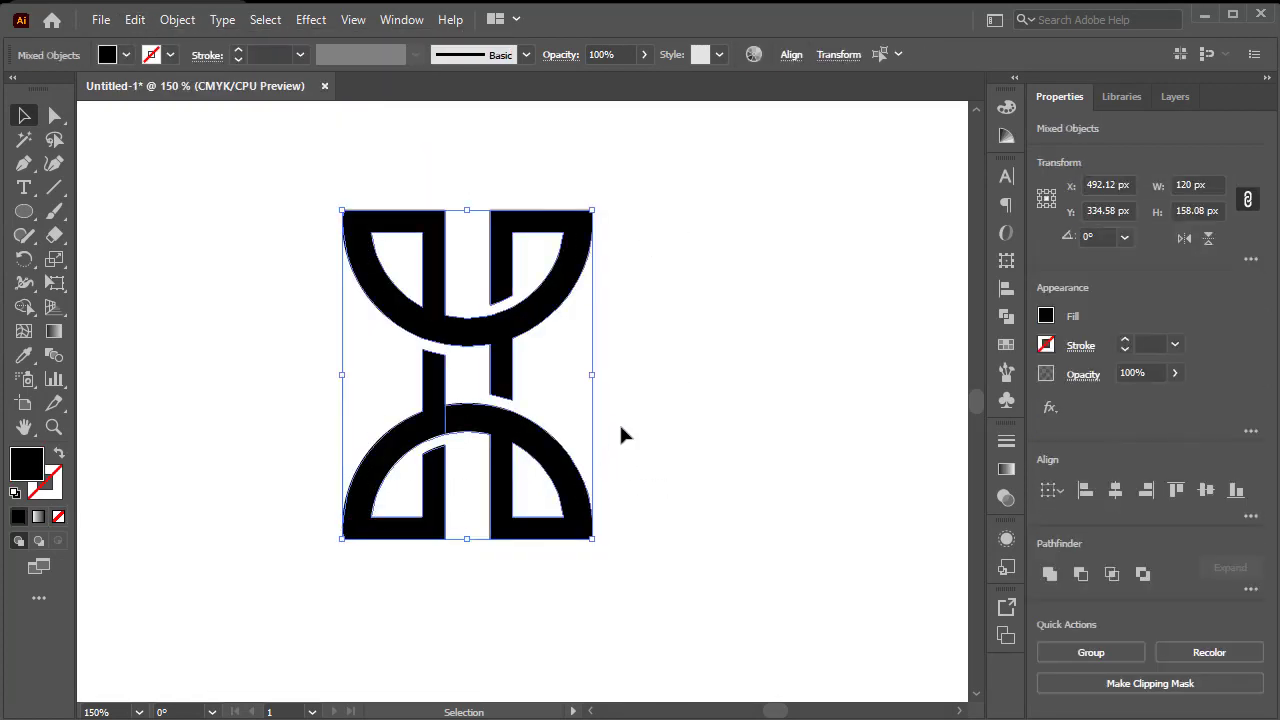
{"action": "scroll", "coordinate": [615, 407], "scroll_direction": "down", "scroll_amount": 2}
{"action": "left_click_drag", "start_coordinate": [607, 323], "coordinate": [759, 252]}
{"action": "left_click", "coordinate": [810, 236]}
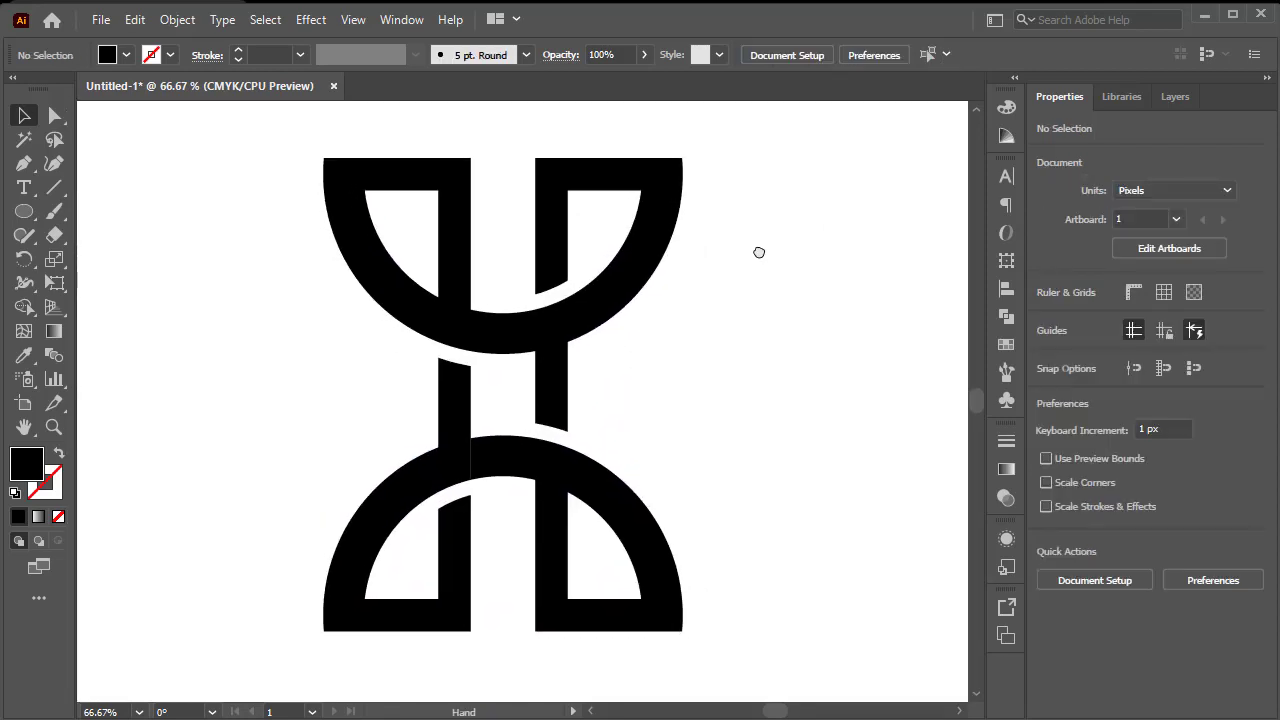